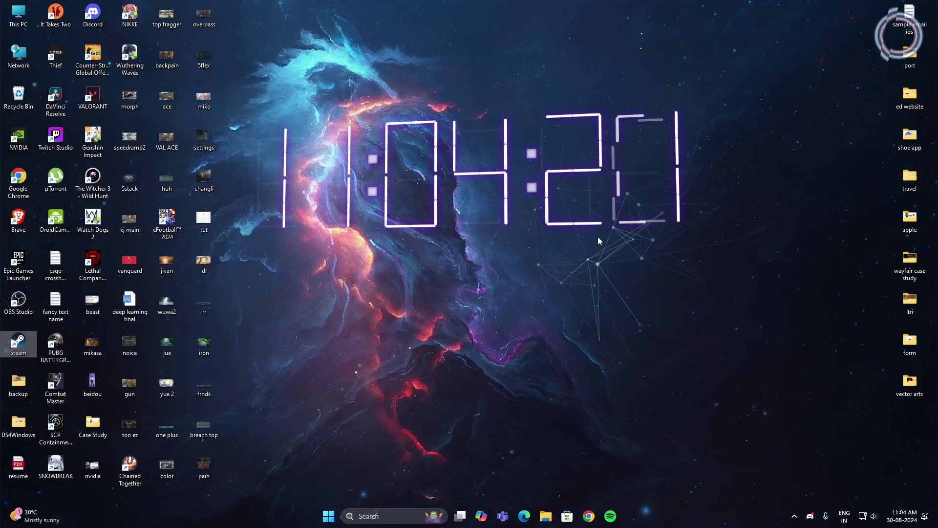
# - Exit µTorrent and Steam from the hidden system tray icons
pyautogui.click(793, 515)
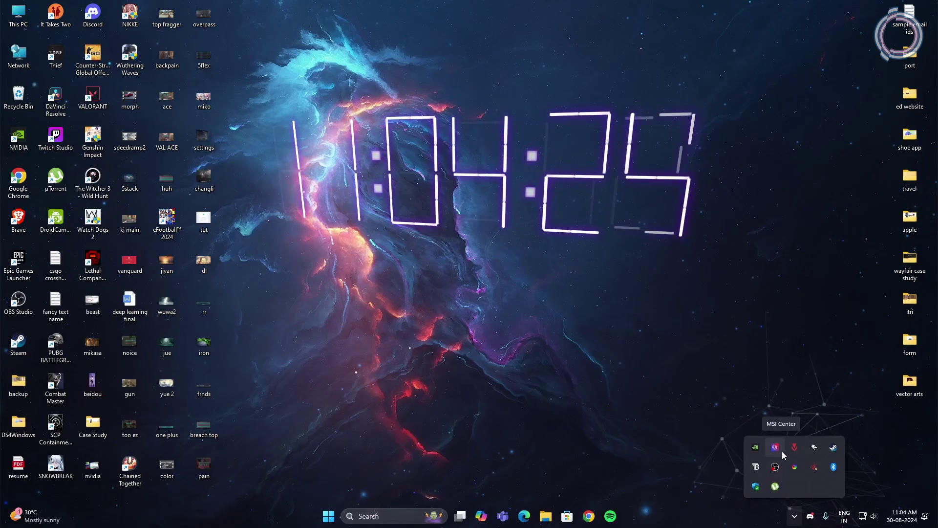
pyautogui.rightClick(775, 485)
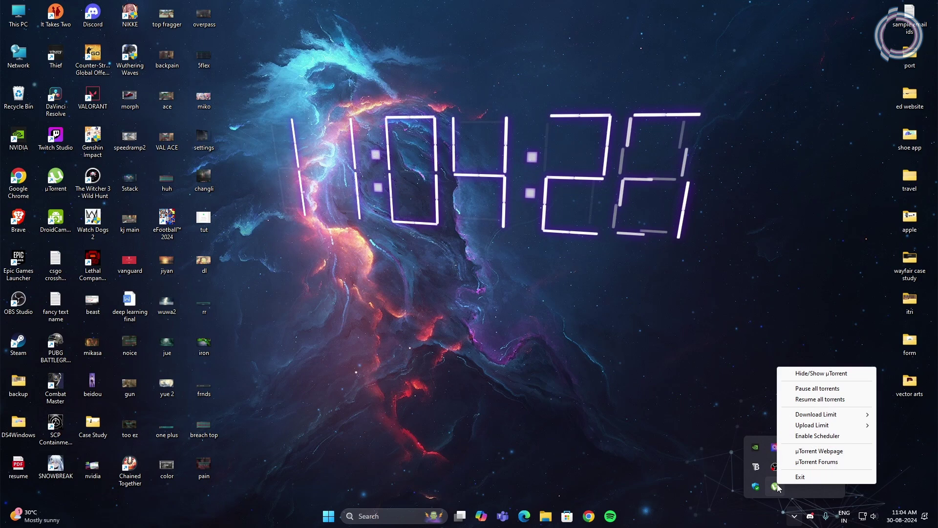
pyautogui.click(795, 478)
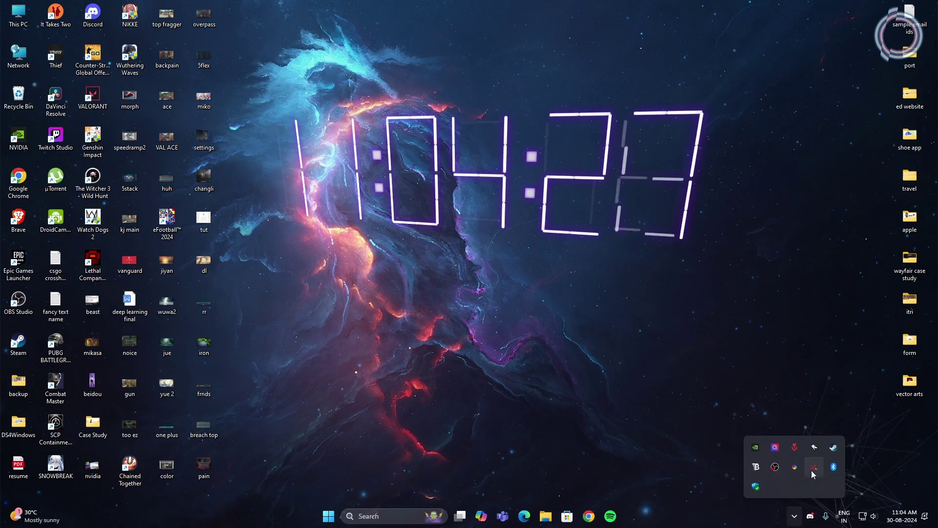
pyautogui.rightClick(833, 448)
pyautogui.click(833, 444)
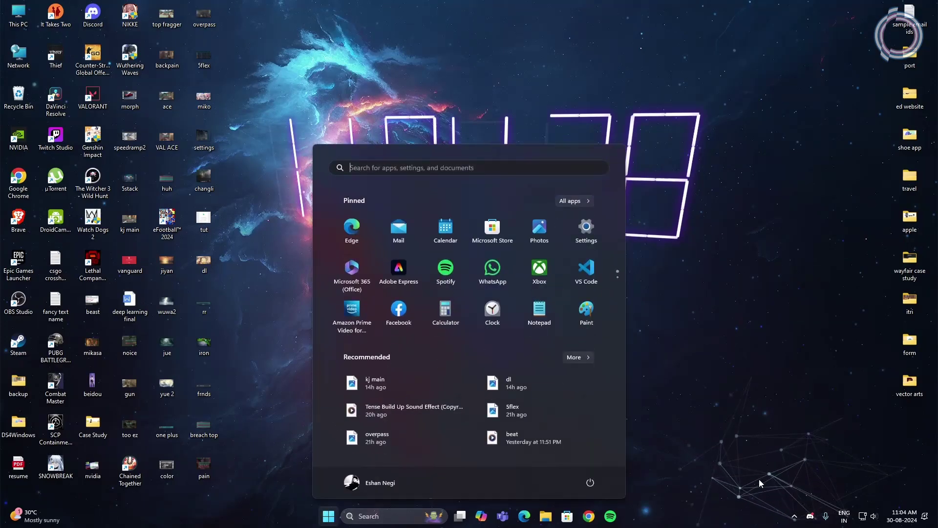
# - Search 'storage settings', open Storage Sense, and toggle it off and back on
pyautogui.write('storage settings')
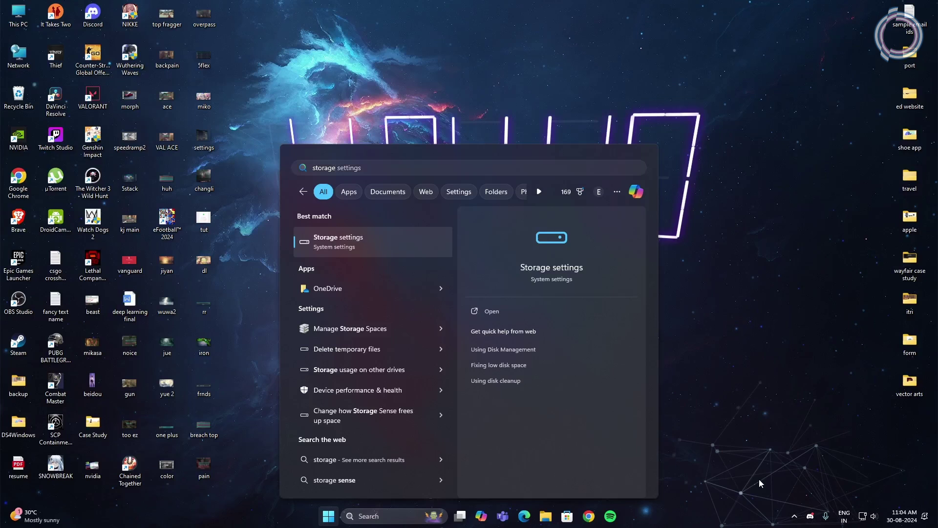
pyautogui.press('Return')
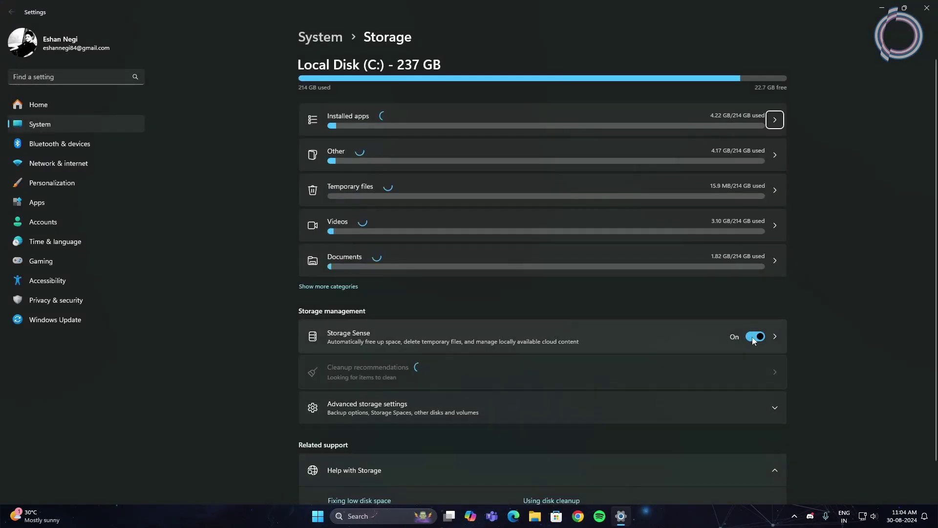
pyautogui.click(678, 338)
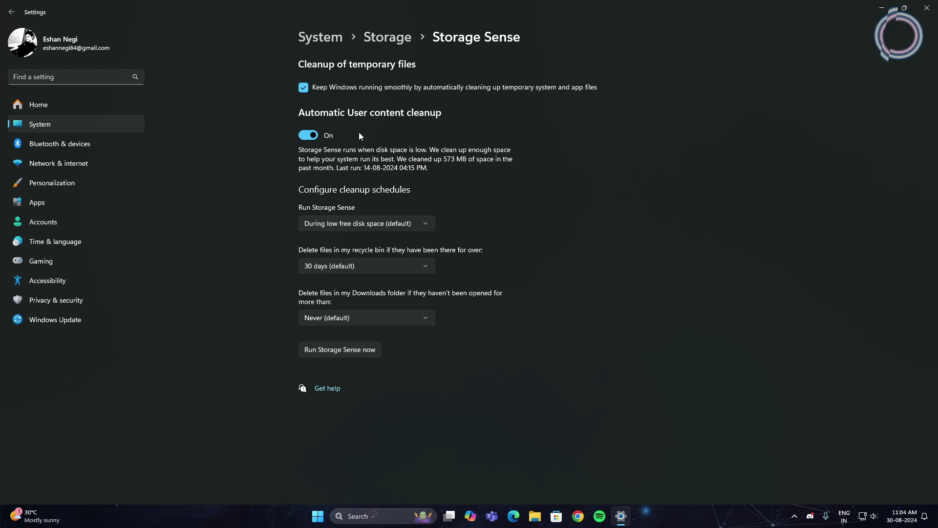
pyautogui.click(313, 137)
pyautogui.click(312, 138)
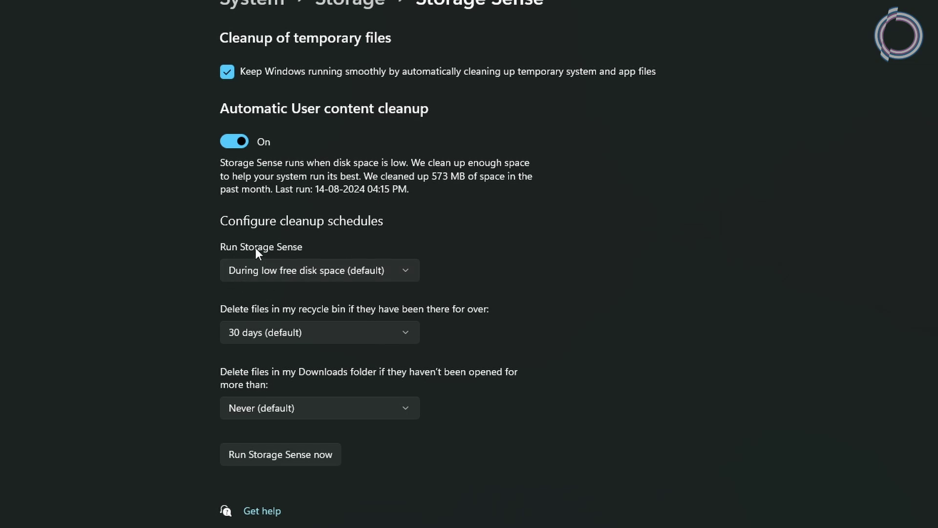
# - Keep the Run Storage Sense schedule at during low free disk space
pyautogui.click(315, 270)
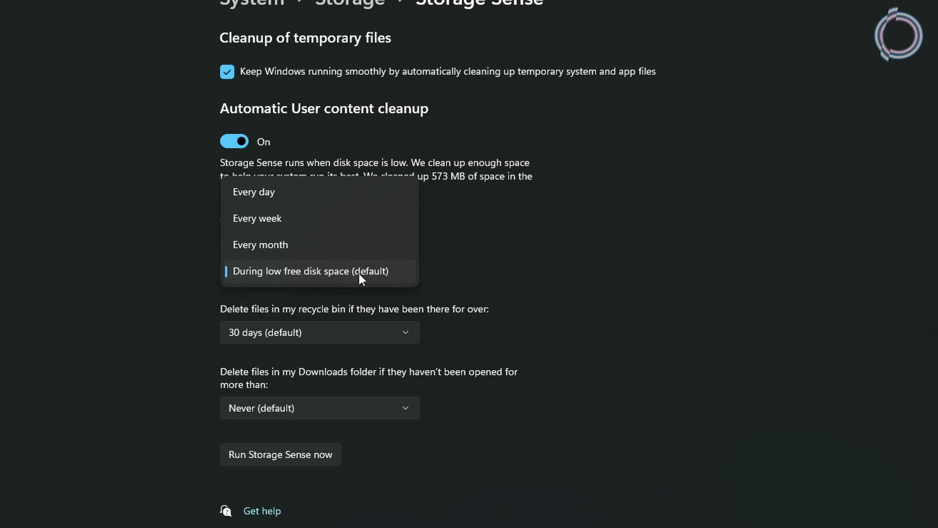
pyautogui.click(278, 220)
pyautogui.click(295, 271)
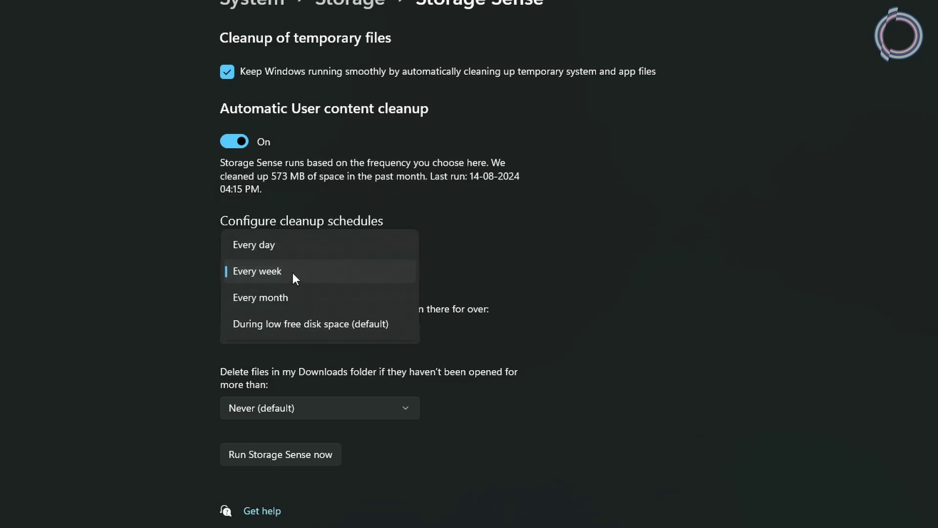
pyautogui.click(292, 273)
pyautogui.click(293, 274)
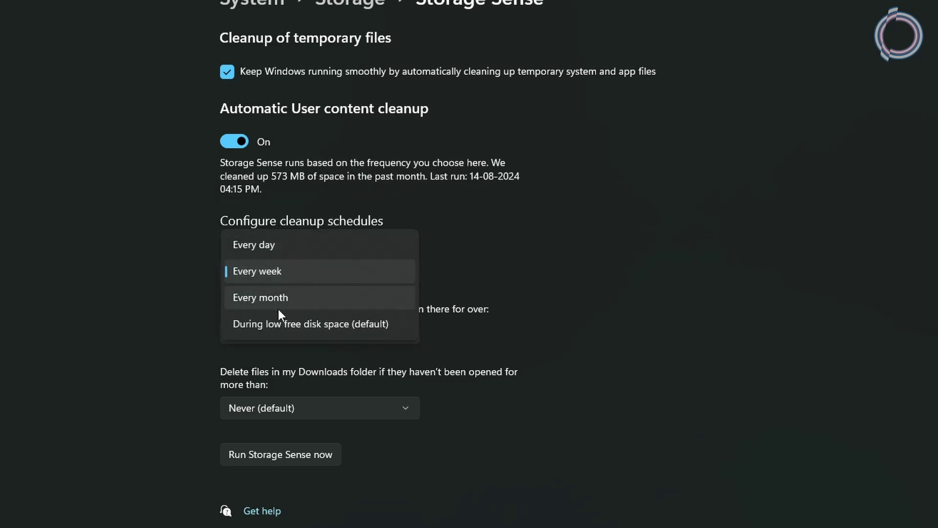
pyautogui.click(281, 323)
pyautogui.click(338, 267)
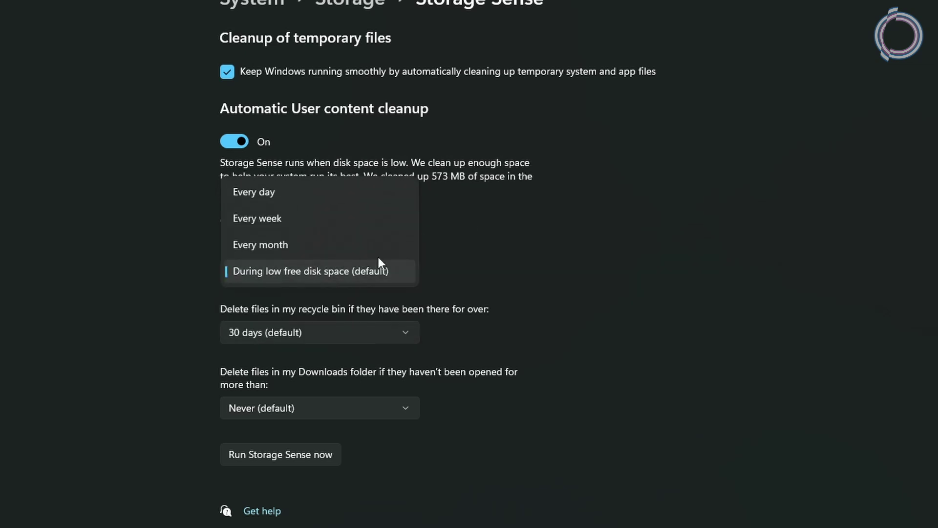
pyautogui.click(315, 271)
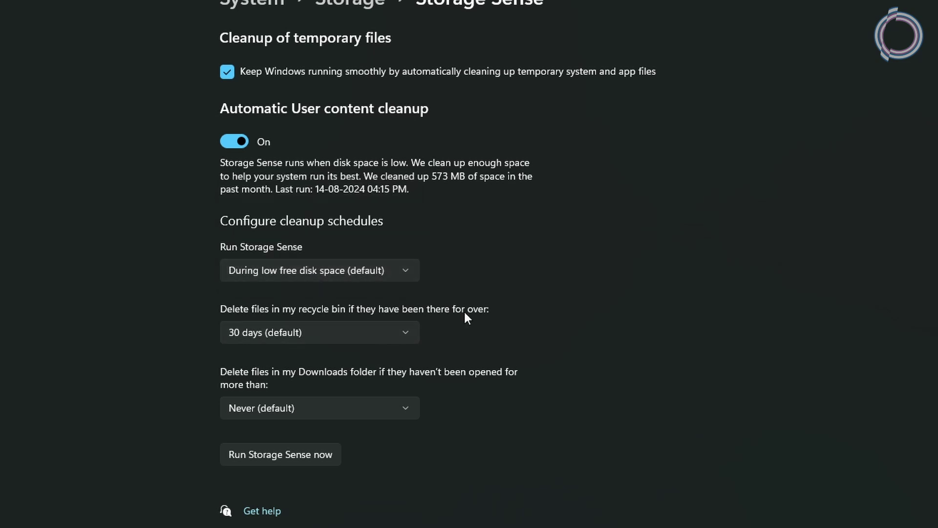
# - Leave recycle bin cleanup at 30 days and Downloads at Never, then run Storage Sense now
pyautogui.click(377, 327)
pyautogui.click(377, 326)
pyautogui.click(357, 333)
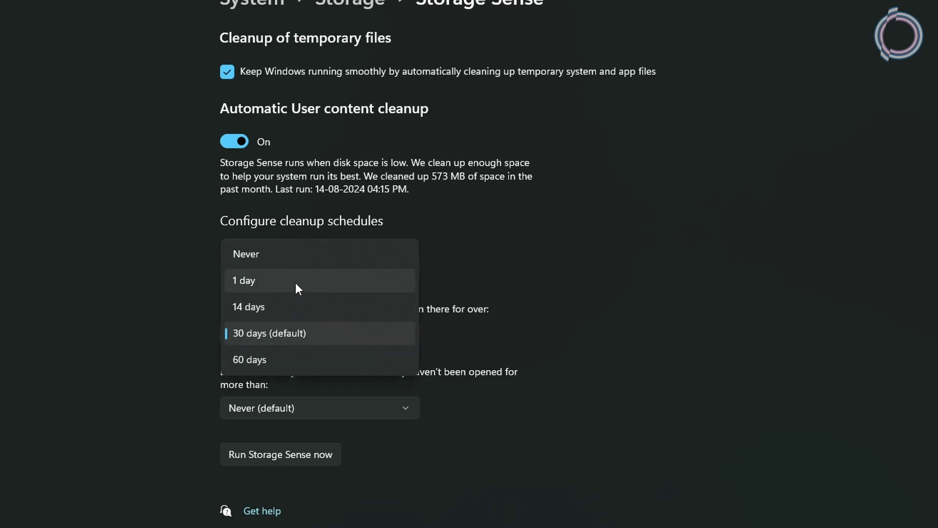
pyautogui.click(288, 389)
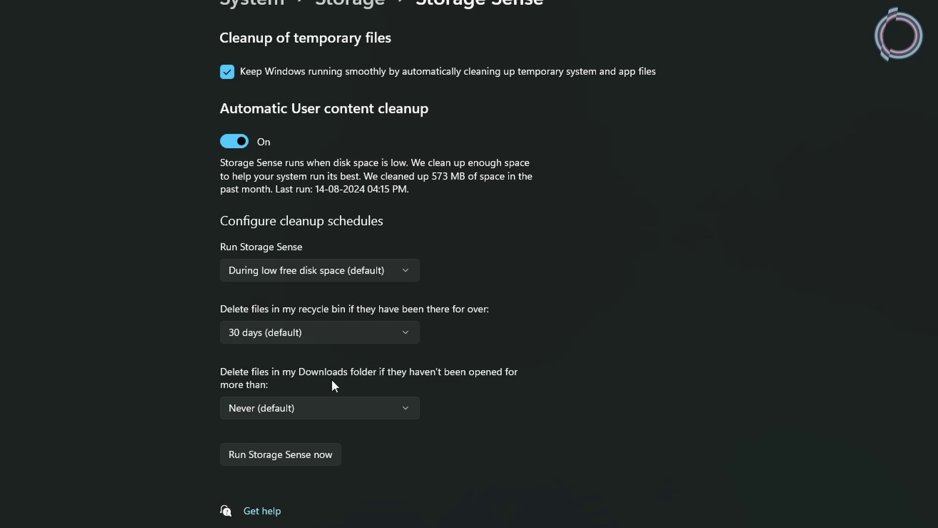
pyautogui.click(347, 407)
pyautogui.click(329, 410)
pyautogui.click(290, 462)
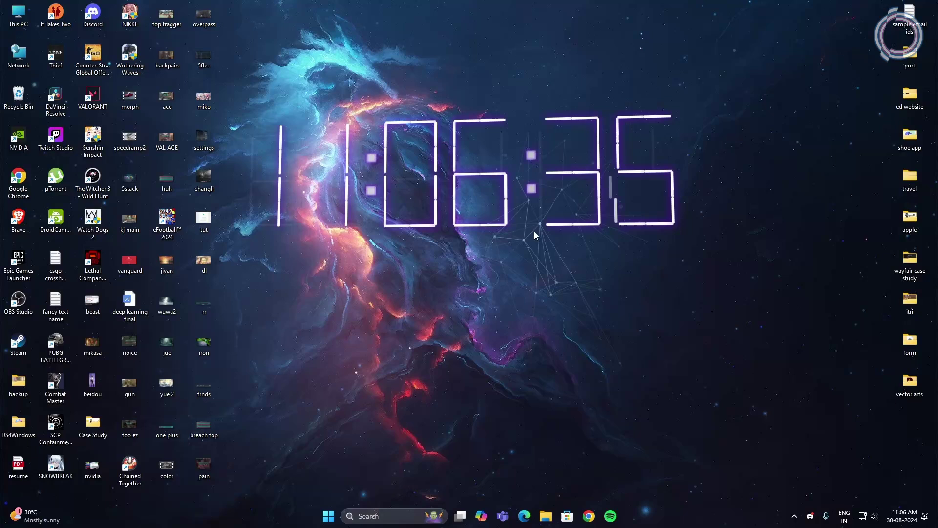
# - Turn on hardware-accelerated GPU scheduling in the default graphics settings, then go back to Graphics
pyautogui.rightClick(534, 231)
pyautogui.click(565, 313)
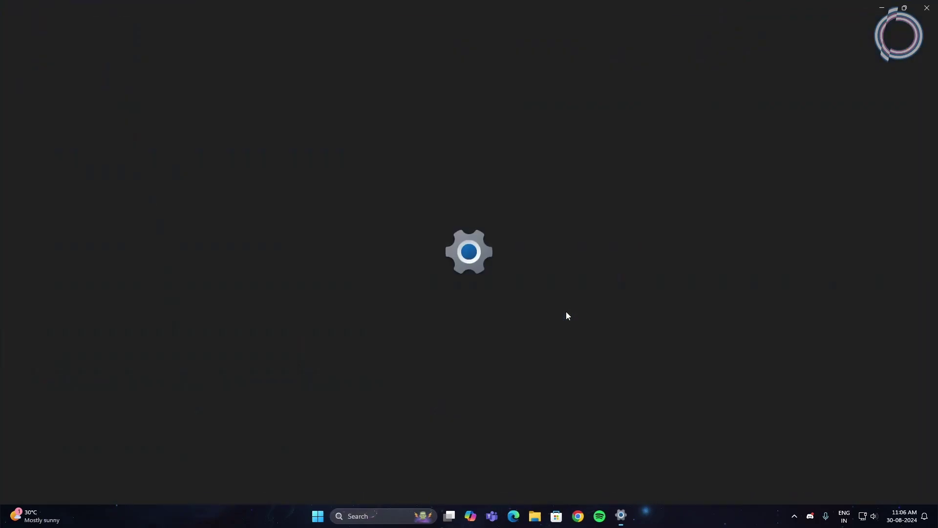
pyautogui.click(352, 408)
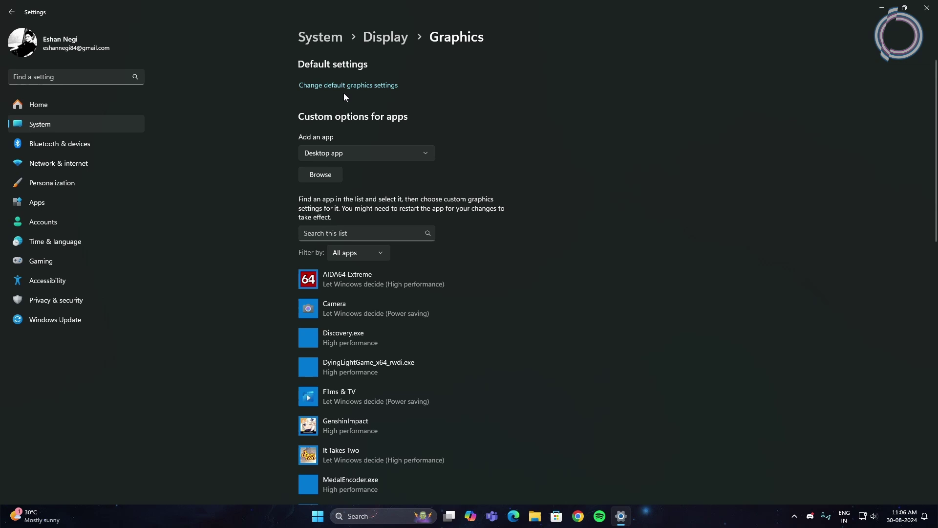
pyautogui.click(390, 88)
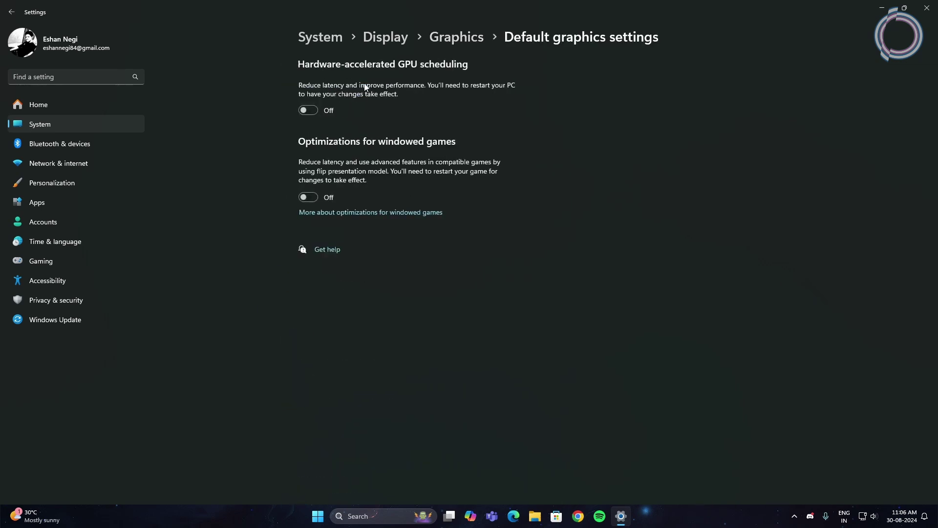
pyautogui.click(308, 111)
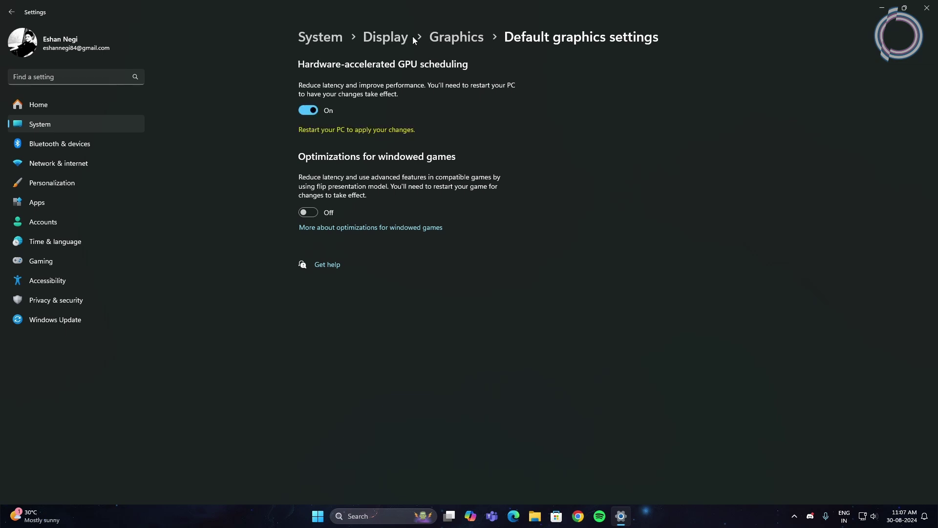
pyautogui.click(447, 38)
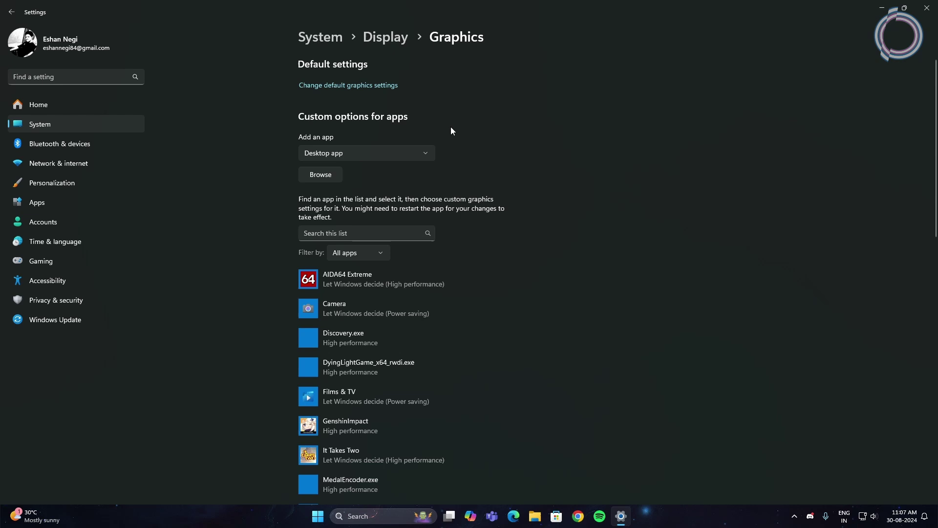
# - Check that GenshinImpact's graphics preference is set to High performance
pyautogui.click(321, 175)
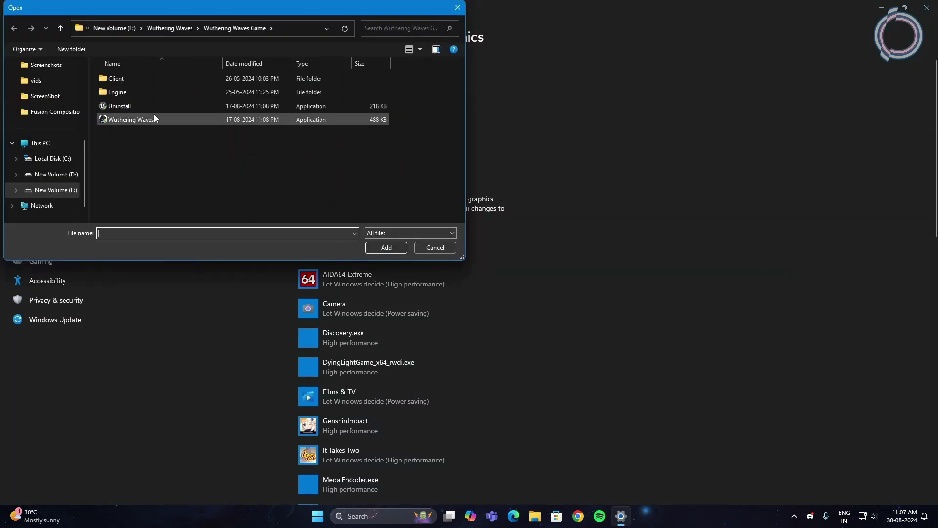
pyautogui.click(421, 247)
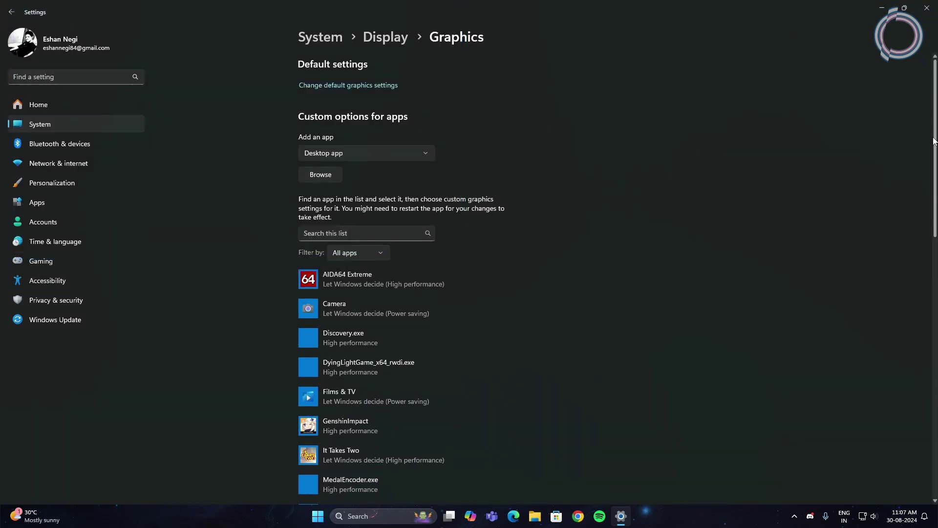
pyautogui.scroll(-5, 913, 244)
pyautogui.click(387, 122)
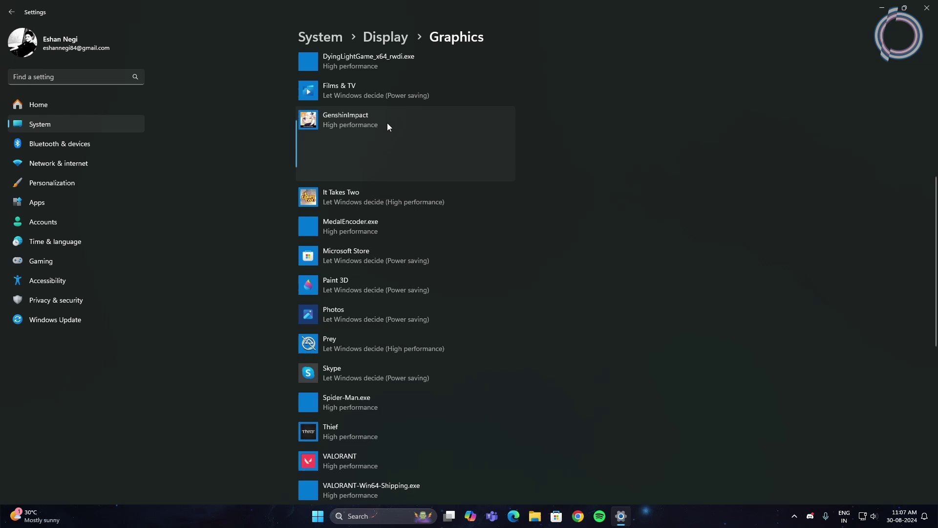
pyautogui.click(437, 169)
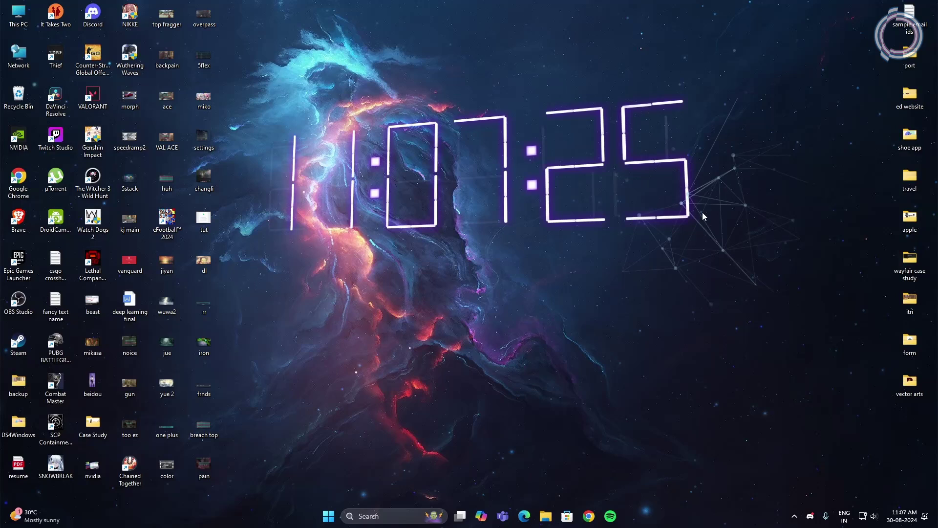
# - Search 'power' from Start and open the Choose a power plan settings
pyautogui.press('super')
pyautogui.write('power')
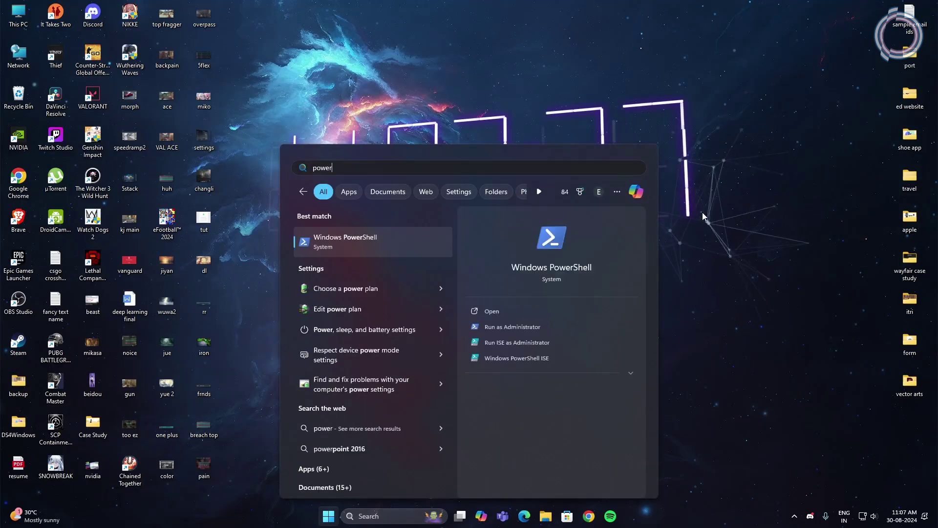
pyautogui.press('Down')
pyautogui.press('Return')
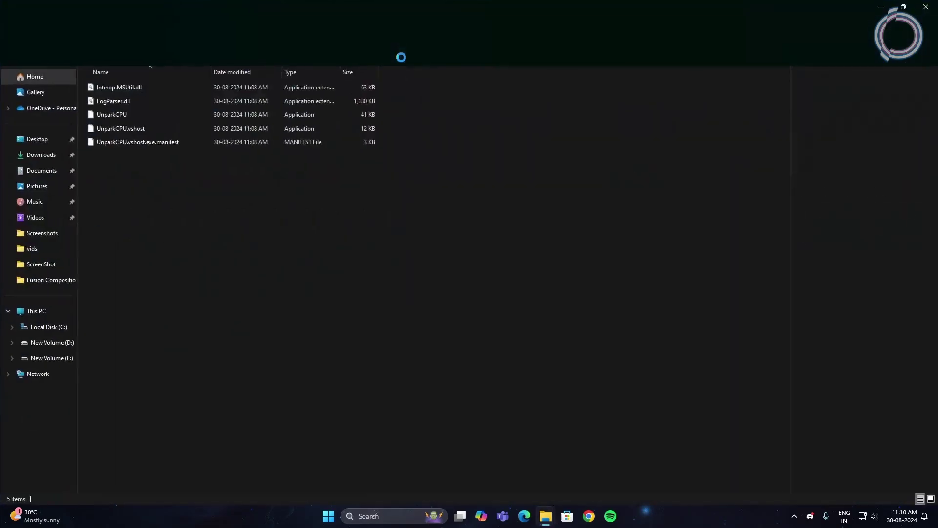
# - Launch UnparkCPU, check core status, review the ValueMax entries and unpark all cores
pyautogui.doubleClick(118, 116)
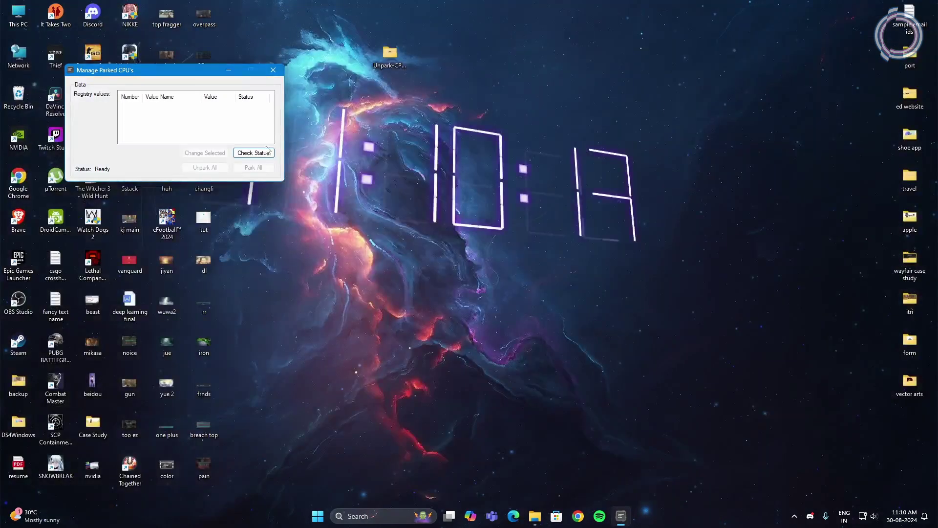
pyautogui.click(266, 151)
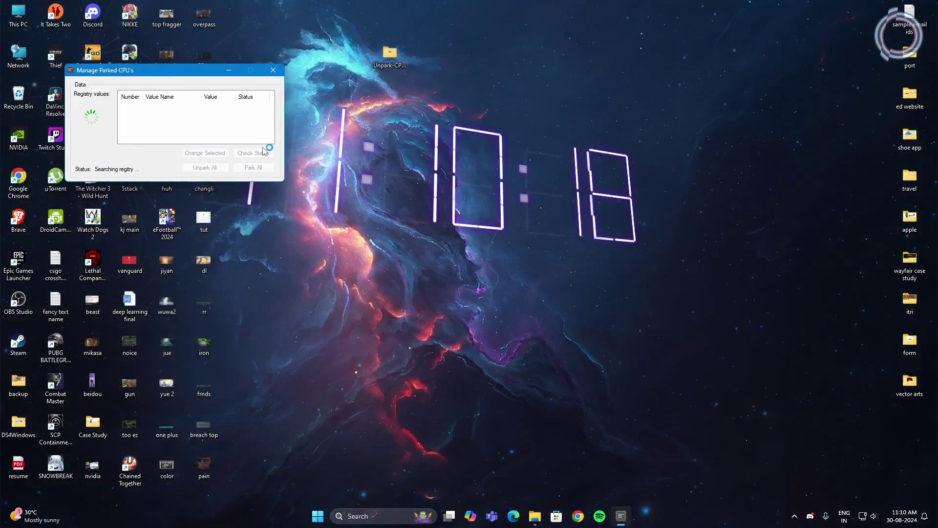
pyautogui.click(178, 115)
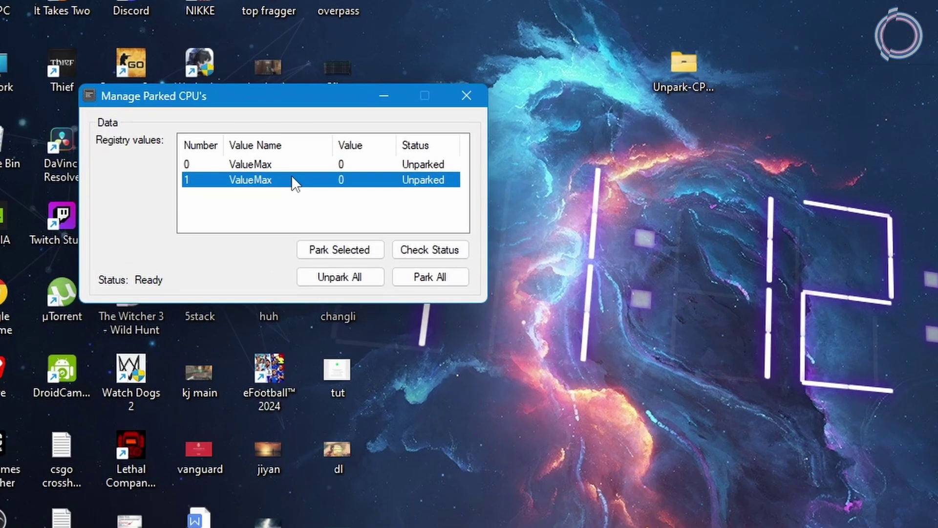
pyautogui.press('Up')
pyautogui.click(278, 170)
pyautogui.press('Up')
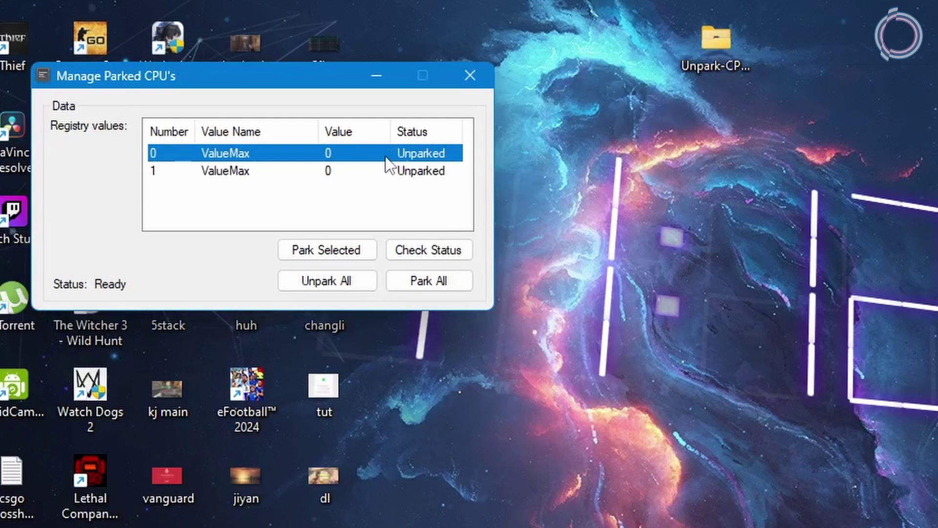
pyautogui.click(416, 174)
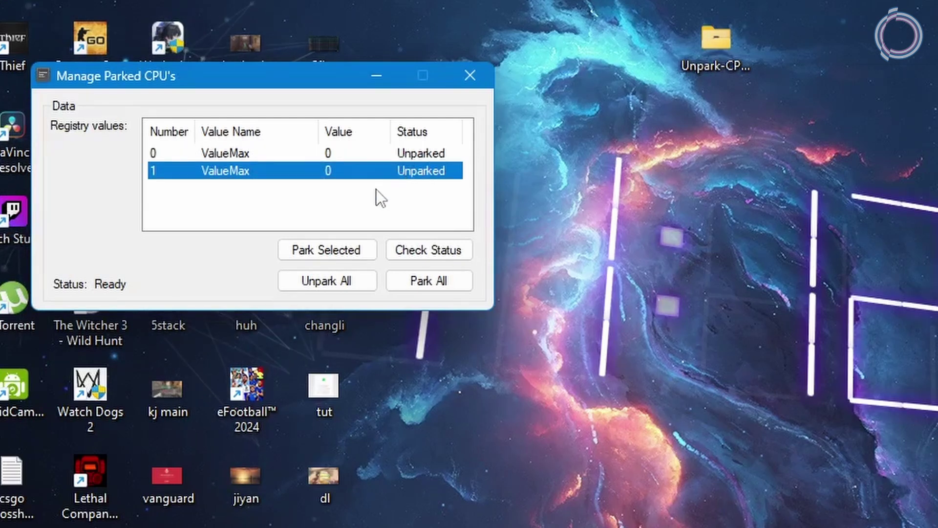
pyautogui.click(324, 280)
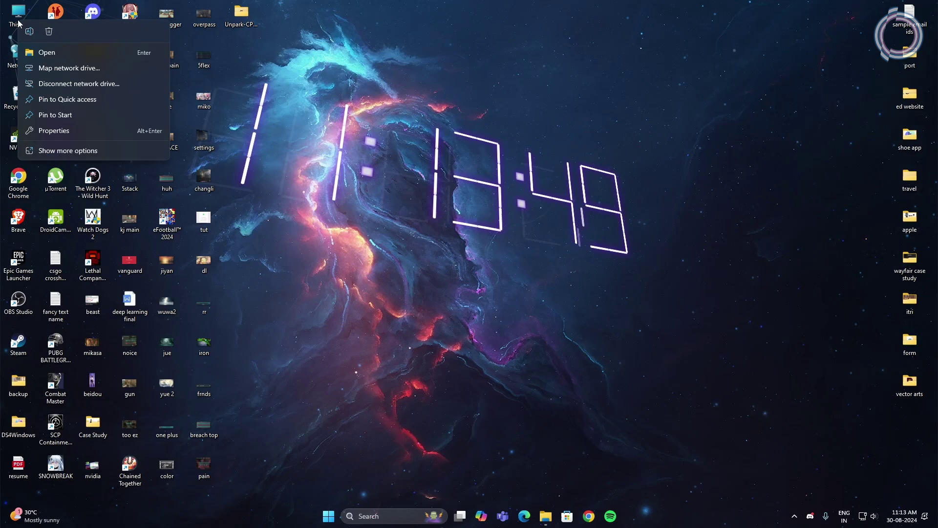
# - Open Advanced system settings from This PC's Properties and centre the System Properties dialog
pyautogui.click(53, 130)
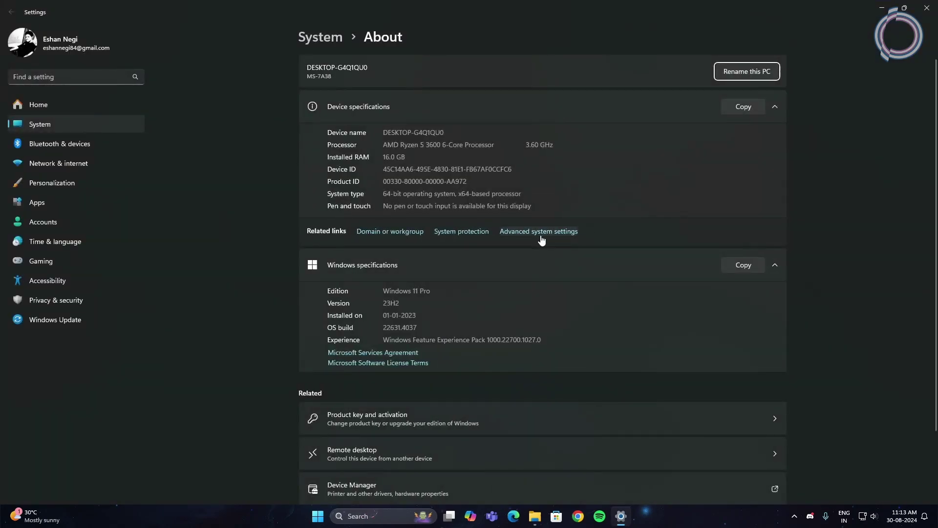
pyautogui.click(529, 237)
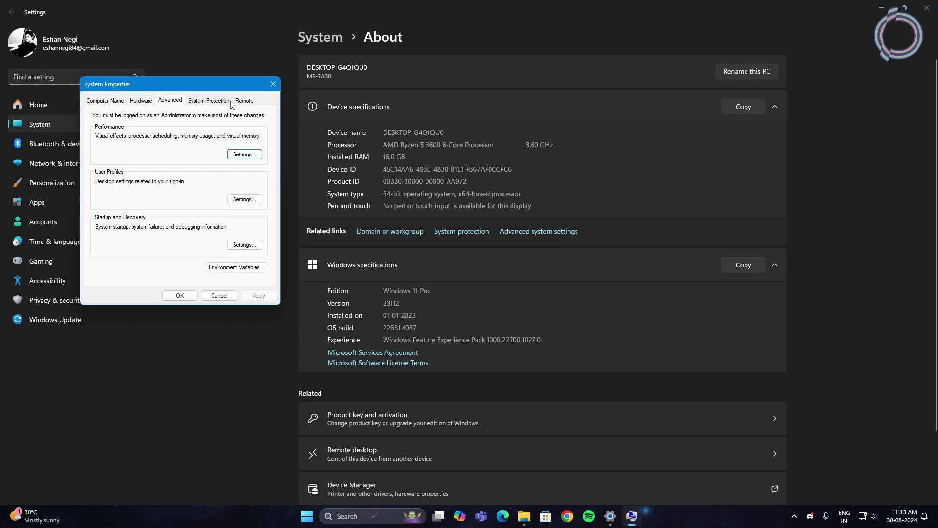
pyautogui.moveTo(239, 86); pyautogui.dragTo(422, 102)
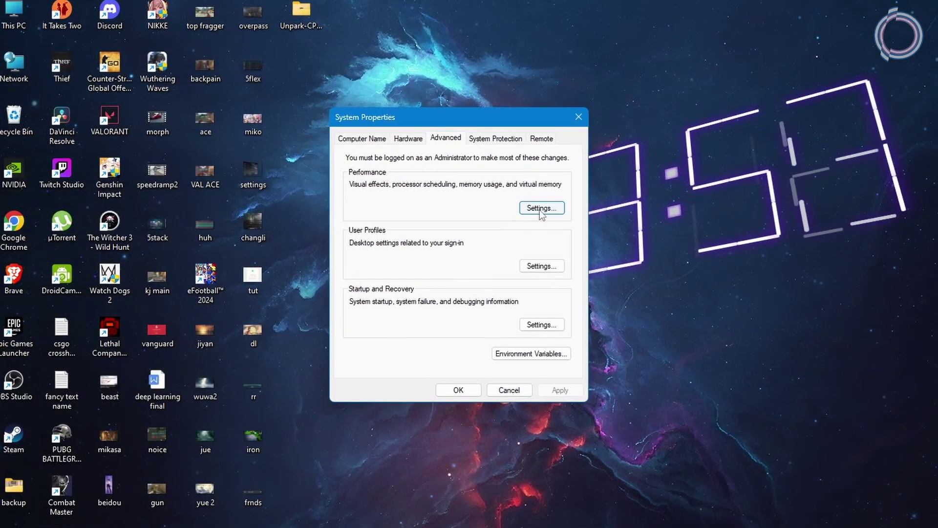
# - Choose Adjust for best performance under Performance Options' Visual Effects
pyautogui.click(428, 166)
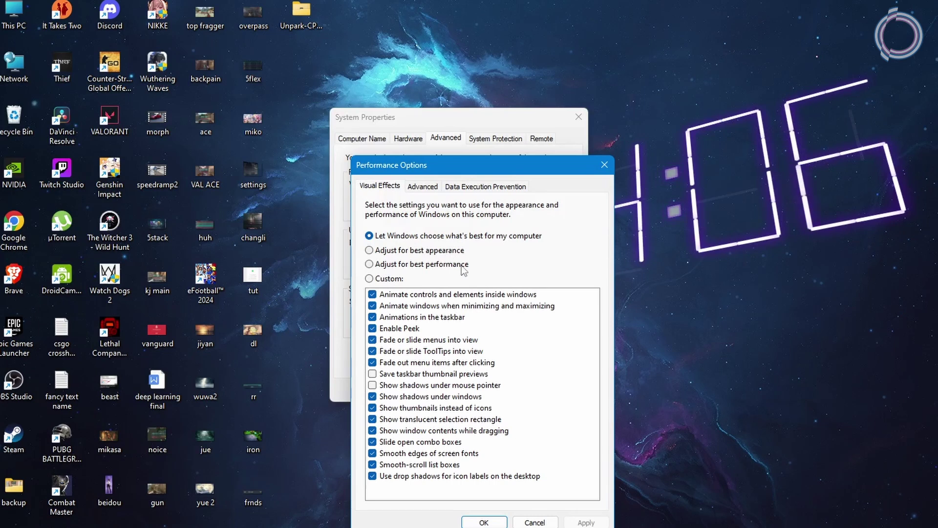
pyautogui.click(387, 264)
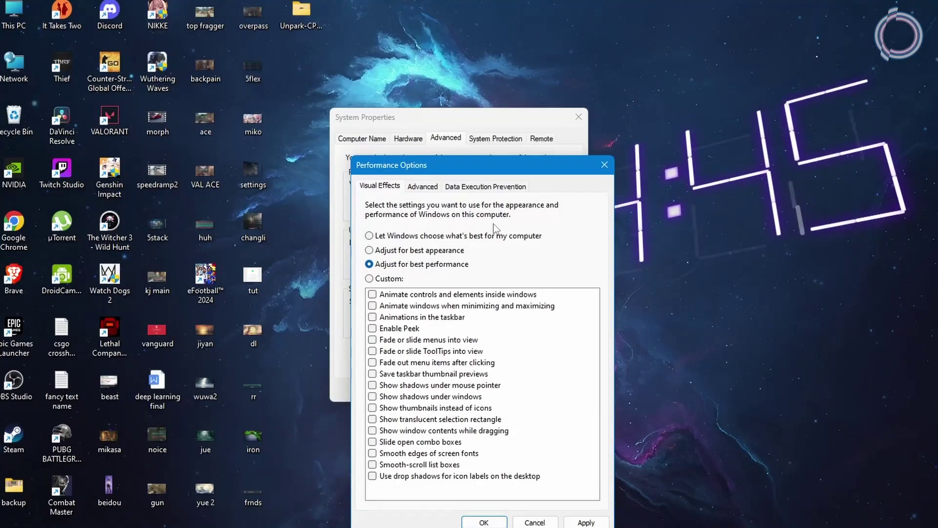
# - Open Virtual Memory and untick Automatically manage paging file size
pyautogui.click(423, 186)
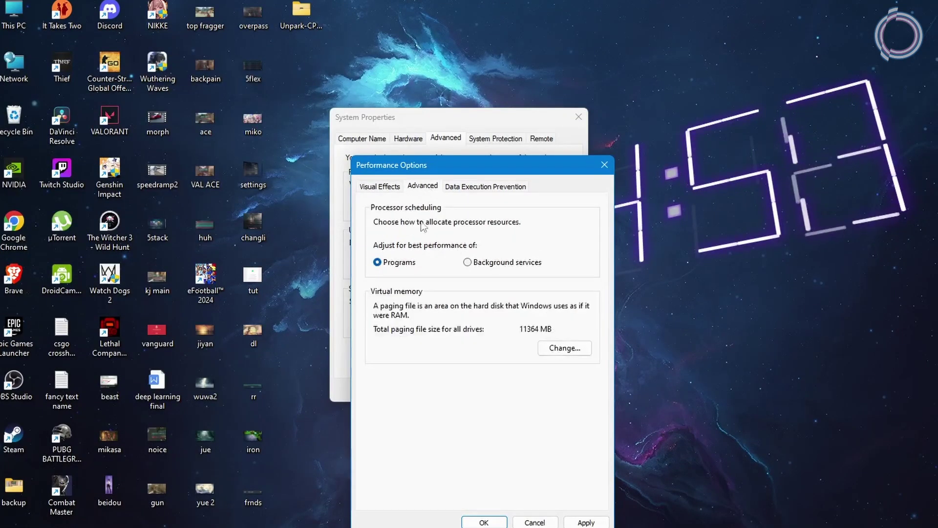
pyautogui.click(567, 348)
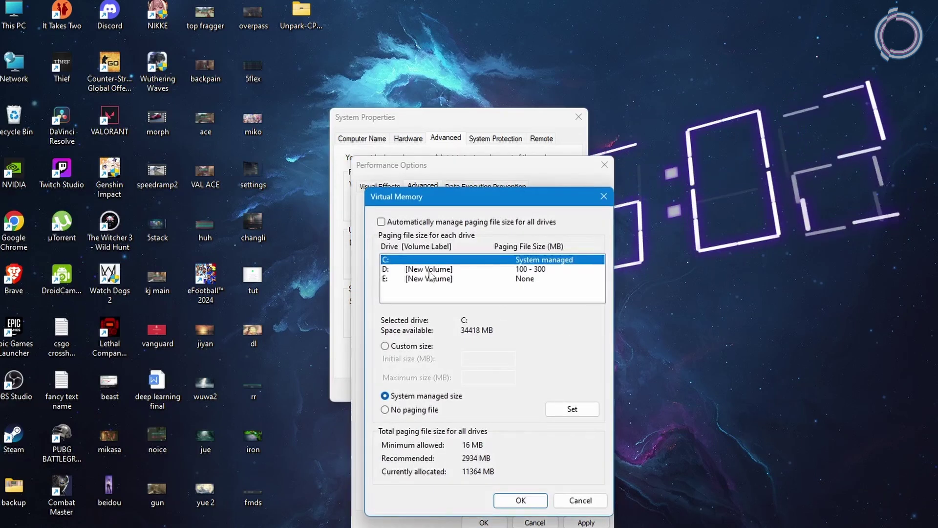
pyautogui.click(381, 223)
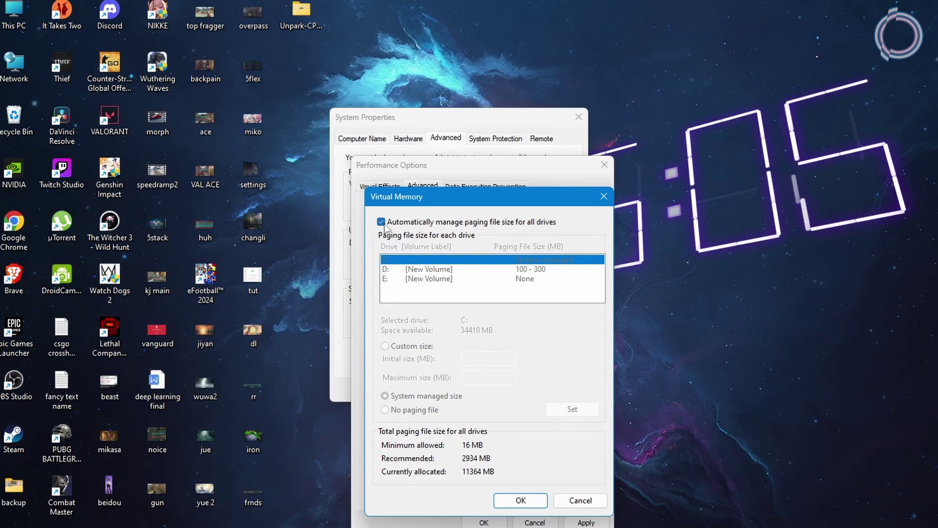
pyautogui.click(381, 222)
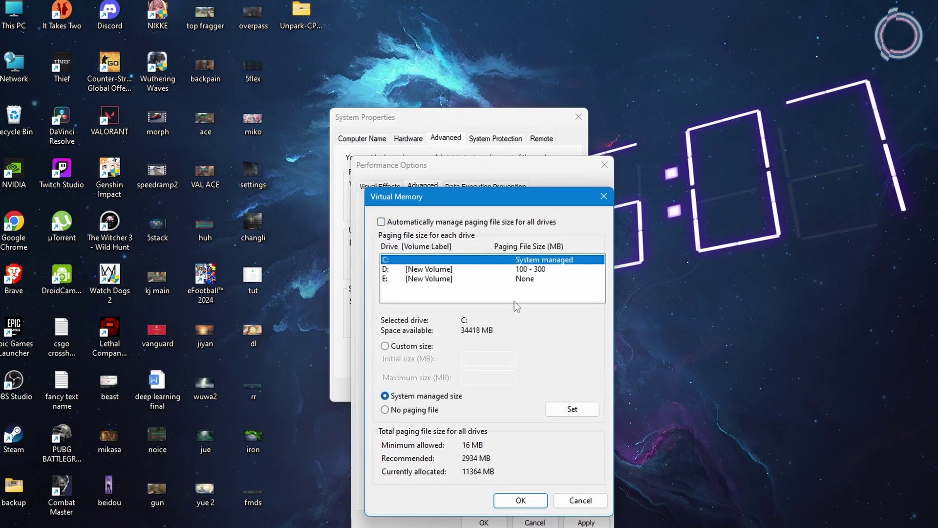
# - Select drive D: and start editing its paging file Initial size of 100 MB
pyautogui.click(429, 268)
pyautogui.click(429, 277)
pyautogui.click(430, 269)
pyautogui.click(433, 277)
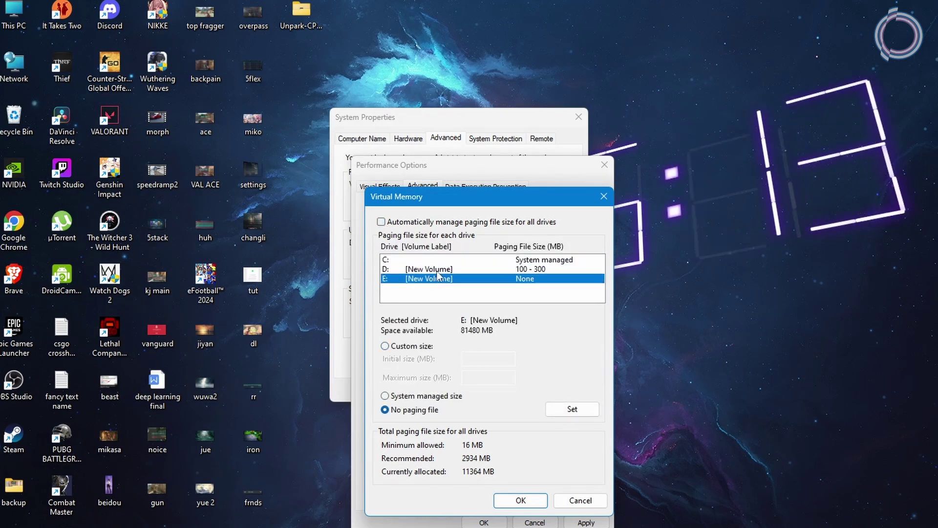
pyautogui.click(438, 269)
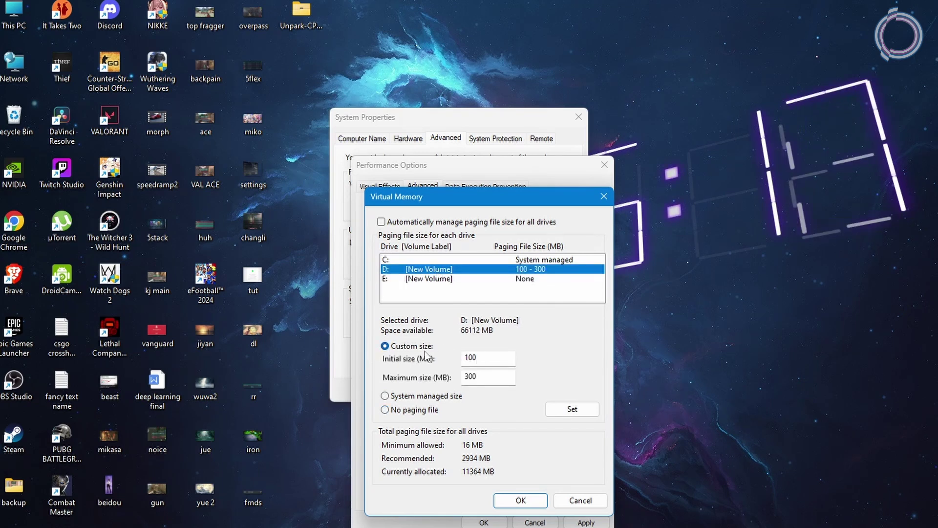
pyautogui.doubleClick(487, 357)
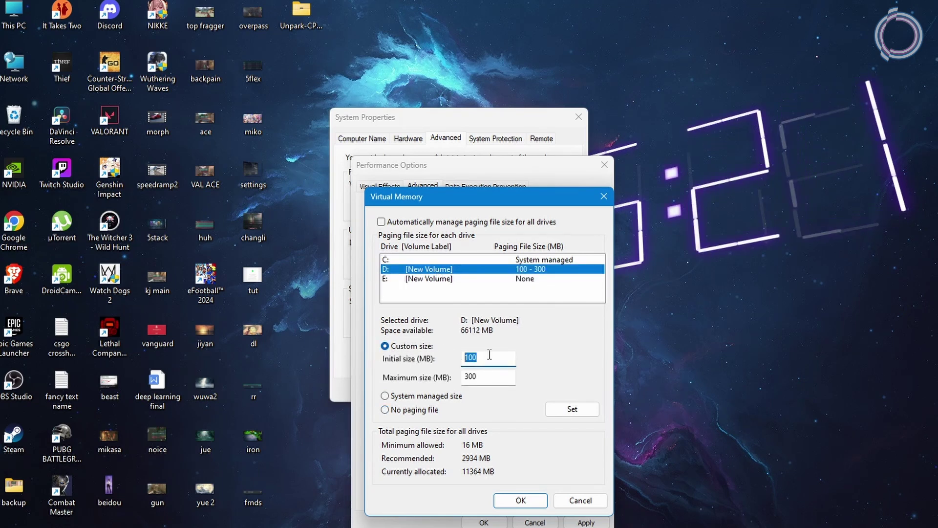
pyautogui.press('Tab')
pyautogui.doubleClick(487, 358)
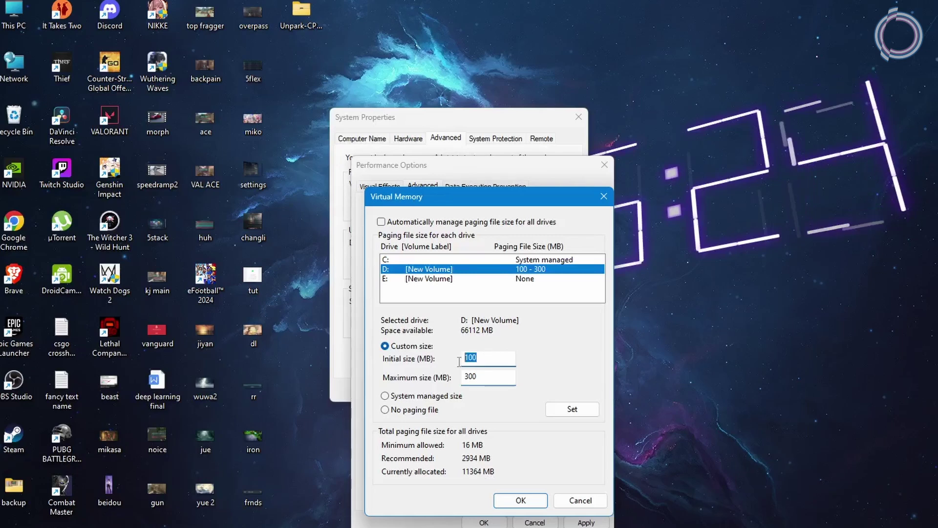
pyautogui.click(487, 359)
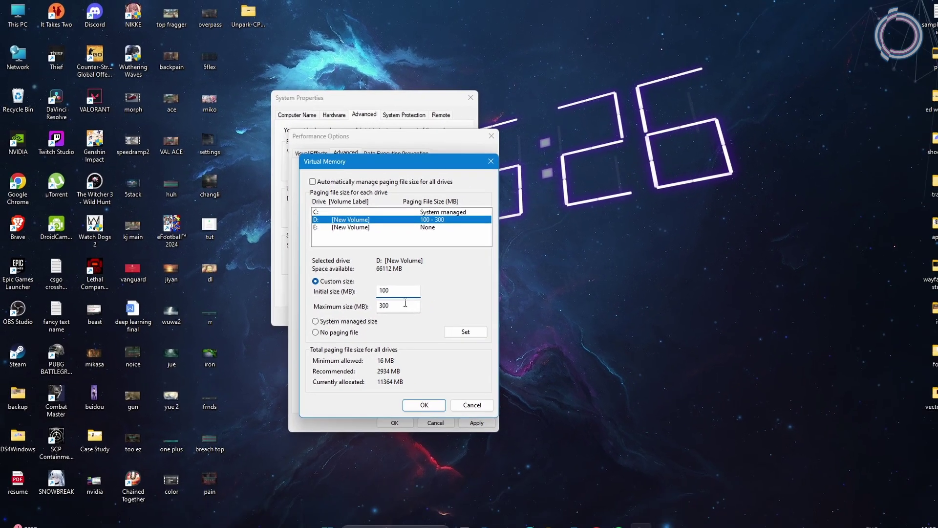
pyautogui.press('super')
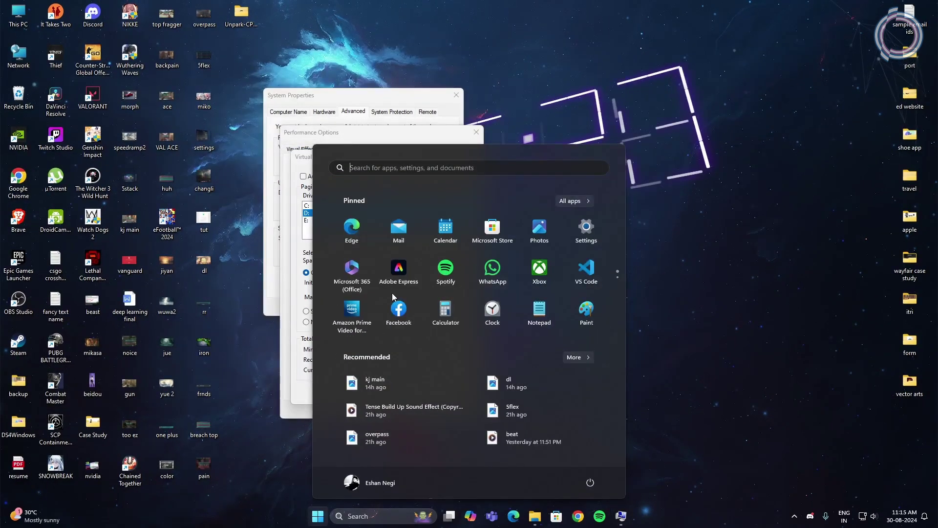
# - Use Calculator to work out 1024 × 8 = 8,192
pyautogui.write('calculator')
pyautogui.press('Return')
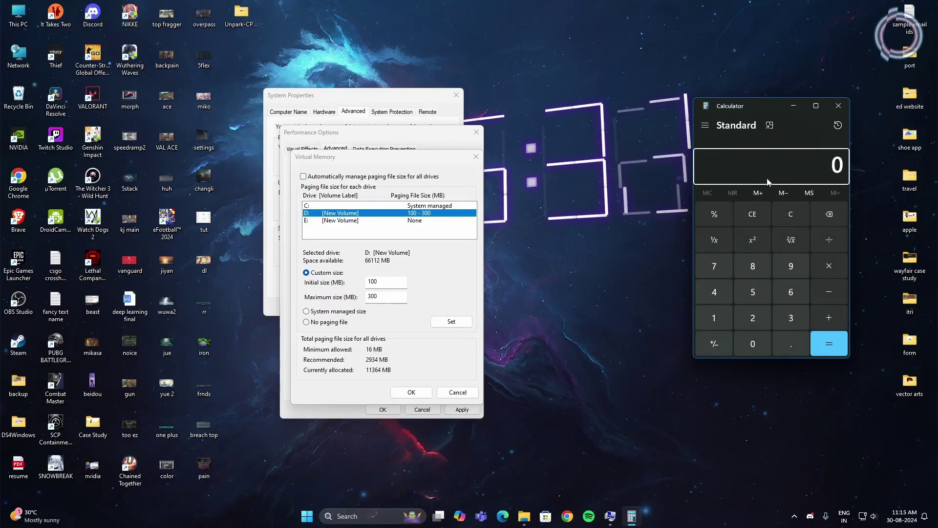
pyautogui.write('1024*8')
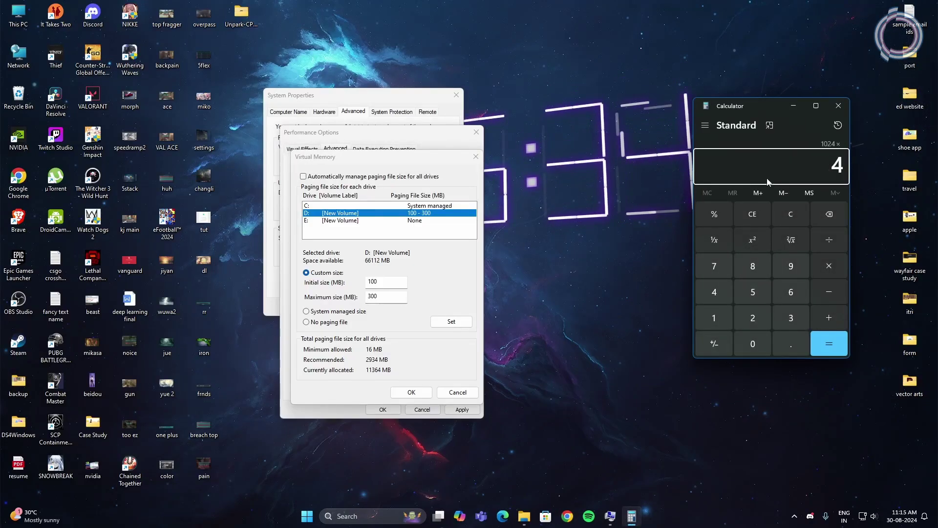
pyautogui.press('Return')
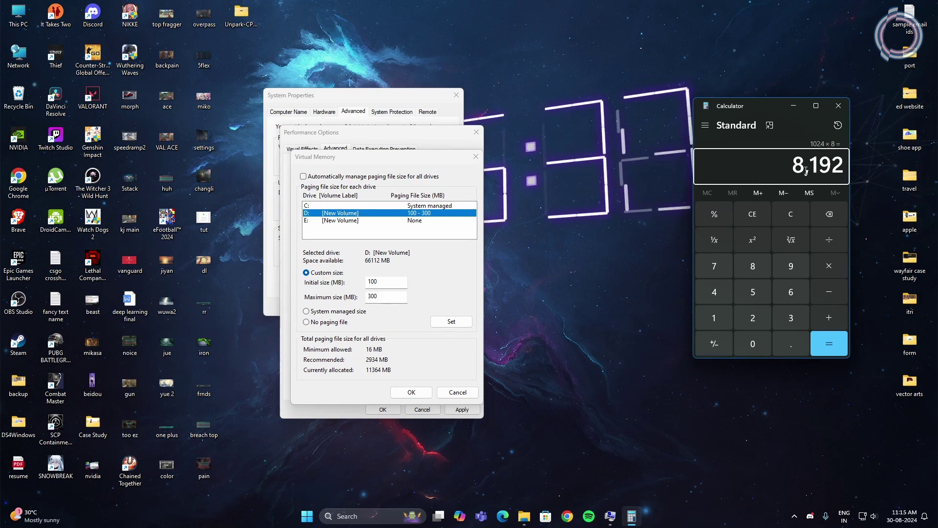
# - Set drive D:'s paging file maximum to 8192 MB and apply the Performance Options
pyautogui.doubleClick(384, 297)
pyautogui.write('8192')
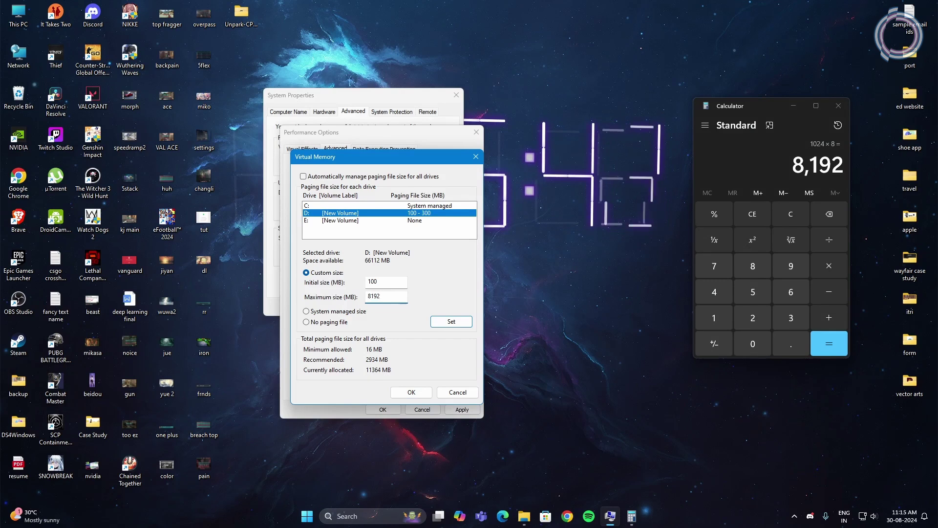
pyautogui.click(460, 324)
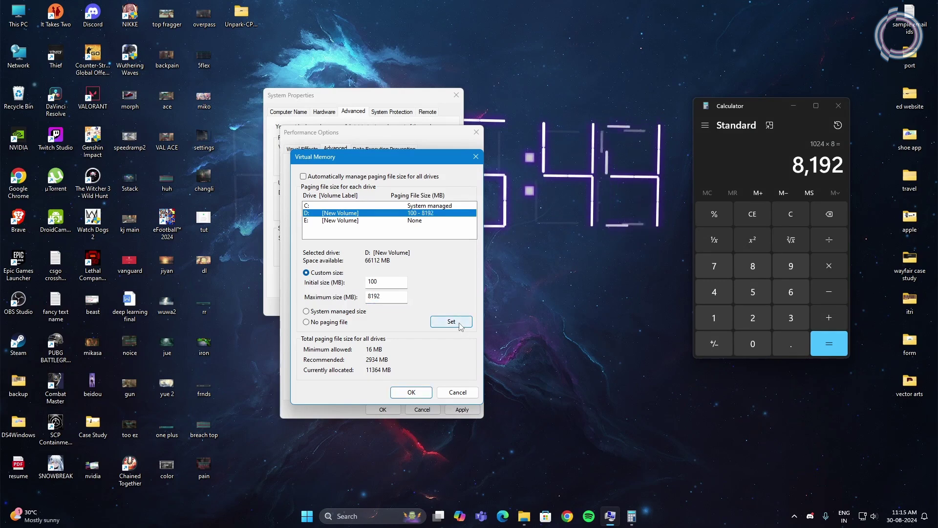
pyautogui.click(411, 391)
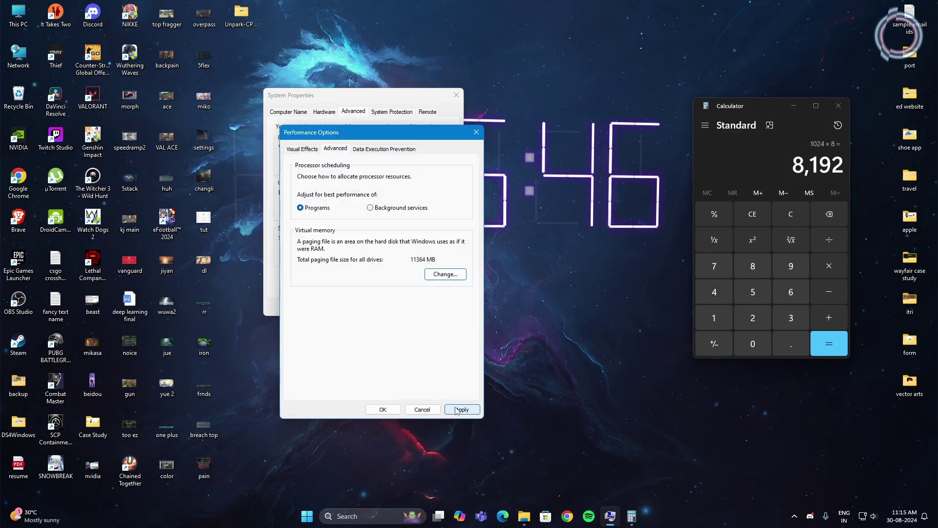
pyautogui.click(457, 409)
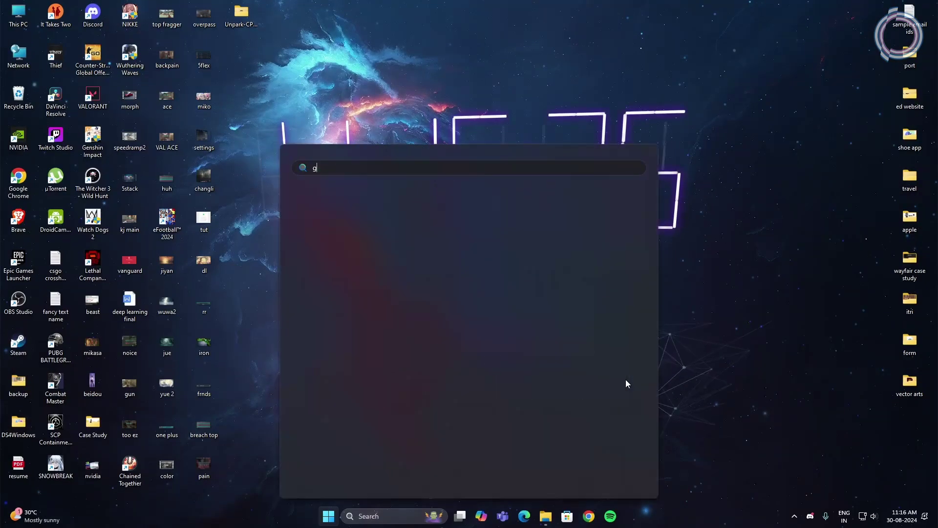
# - Open Settings' Gaming > Game Mode page to confirm Game Mode is on
pyautogui.write('game bar')
pyautogui.write('s')
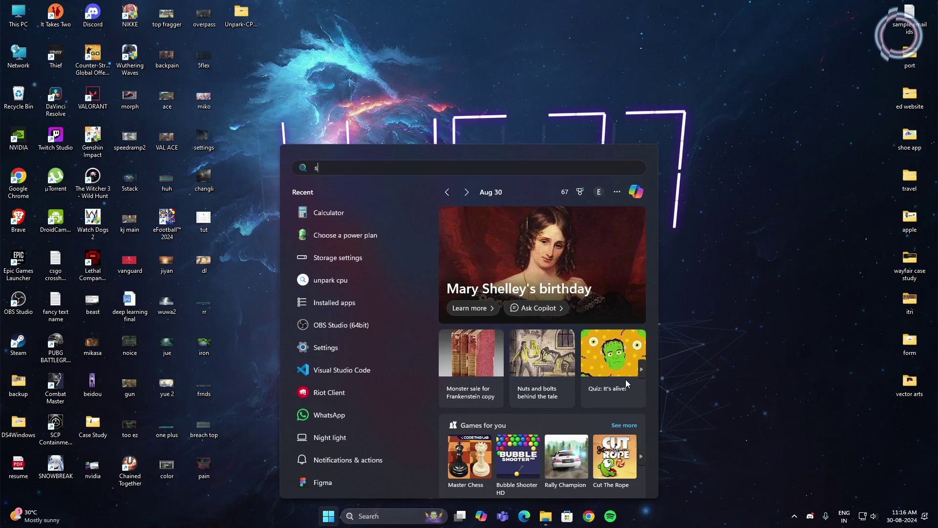
pyautogui.write('ettings')
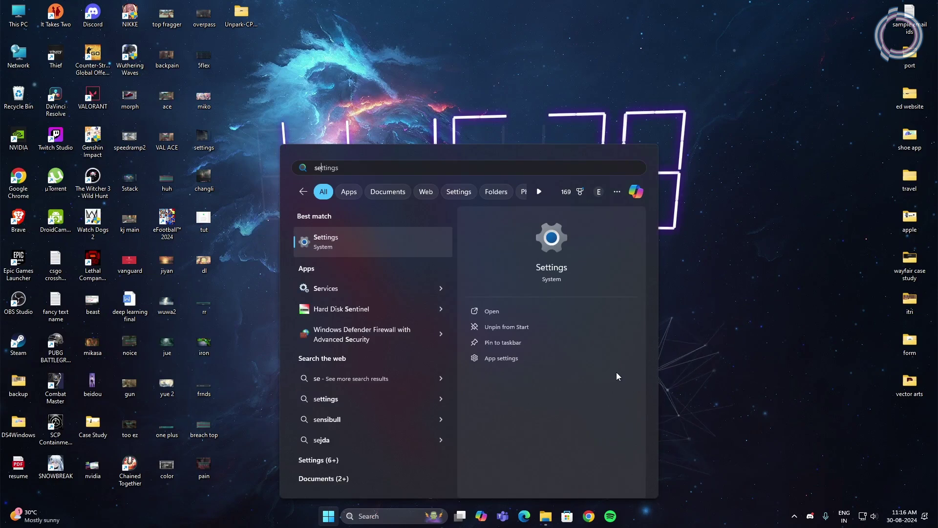
pyautogui.press('Return')
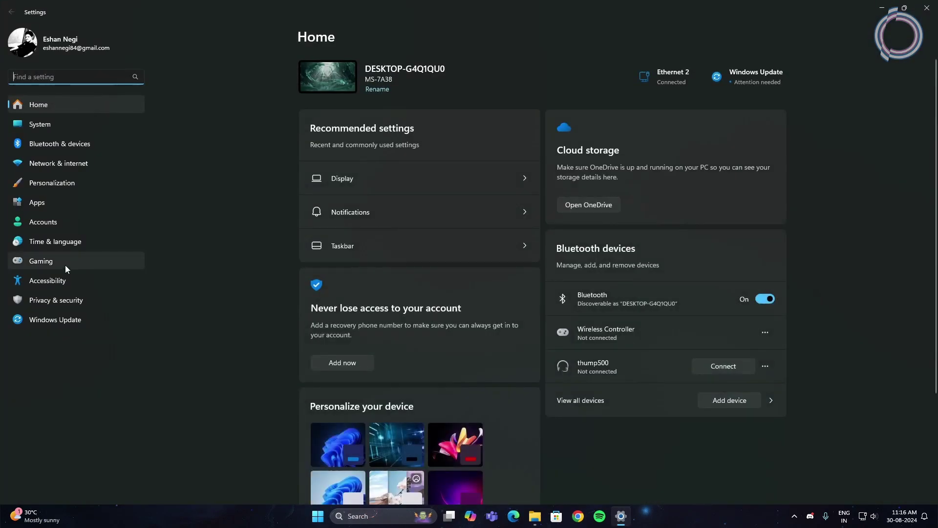
pyautogui.click(66, 263)
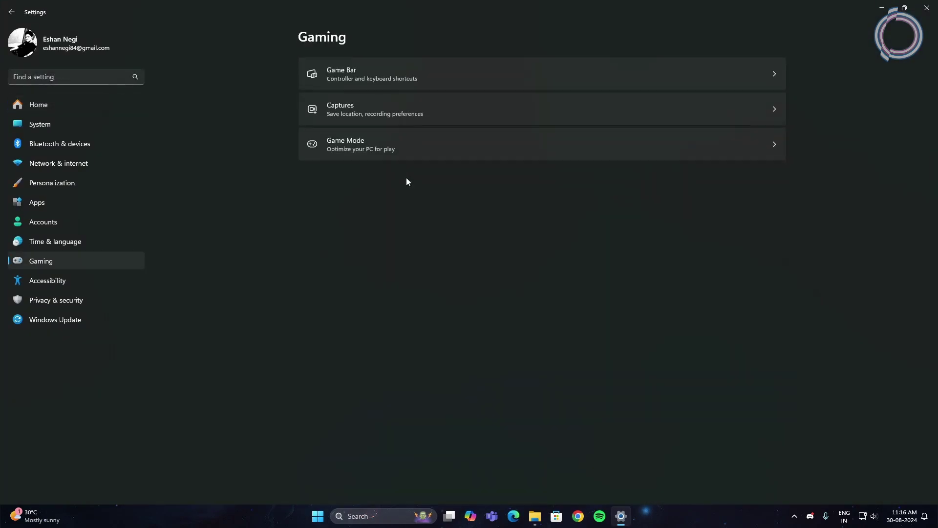
pyautogui.click(358, 154)
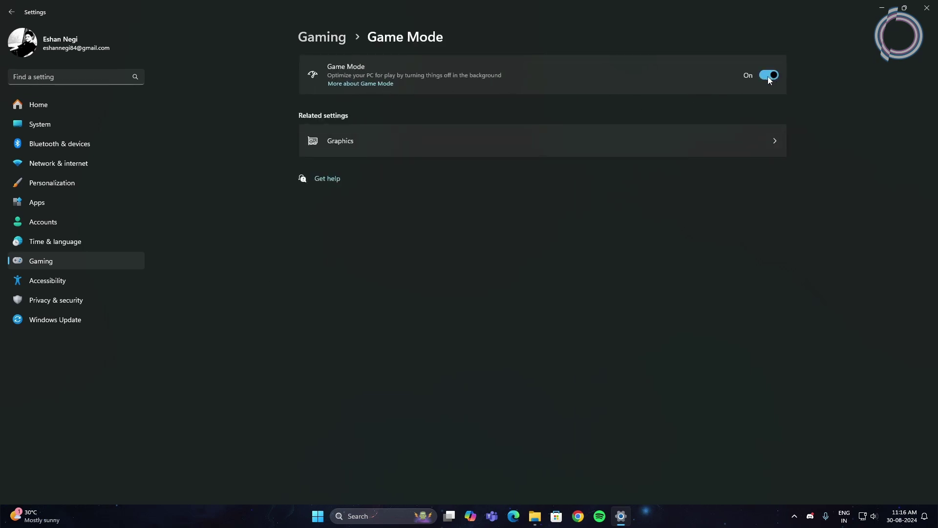
# - Turn on the Game Bar option letting the controller open Game Bar
pyautogui.click(326, 39)
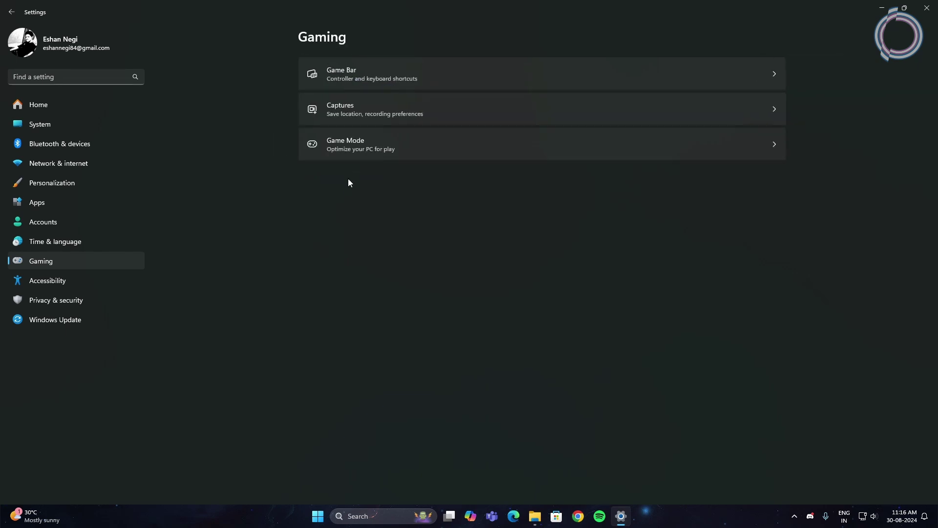
pyautogui.click(367, 78)
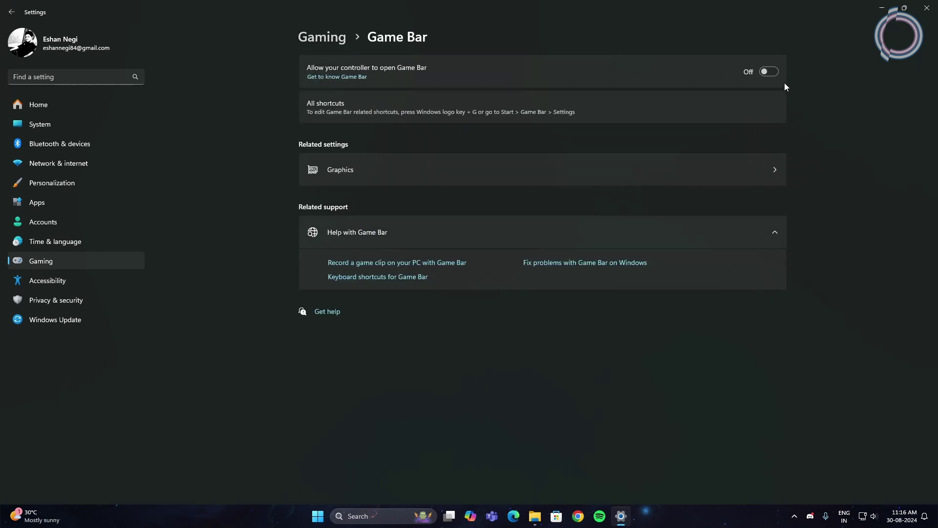
pyautogui.click(770, 74)
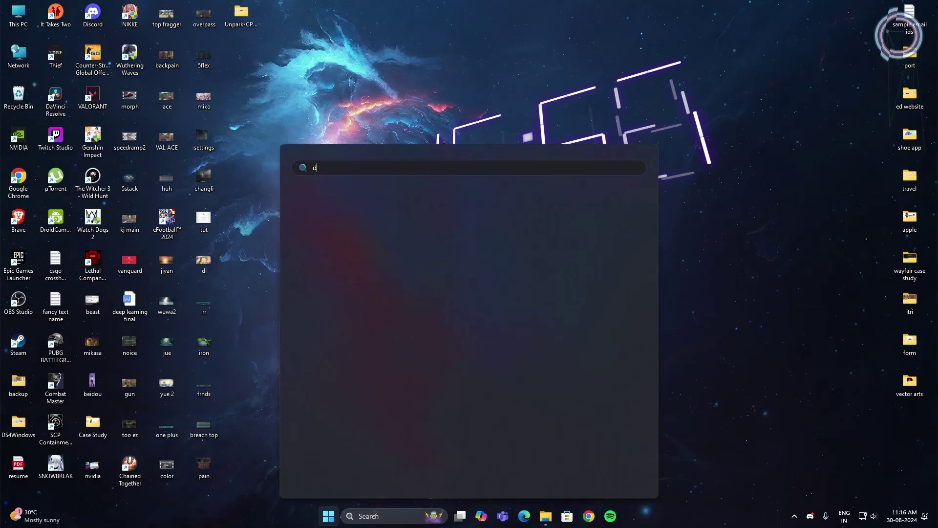
# - Open Defragment and Optimize Drives and select the New Volume (D:) drive
pyautogui.write('ag')
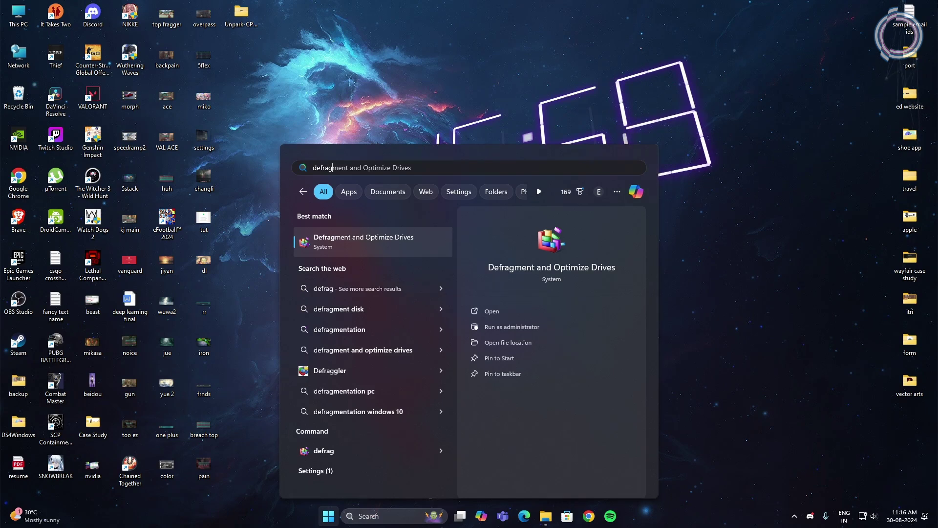
pyautogui.press('Return')
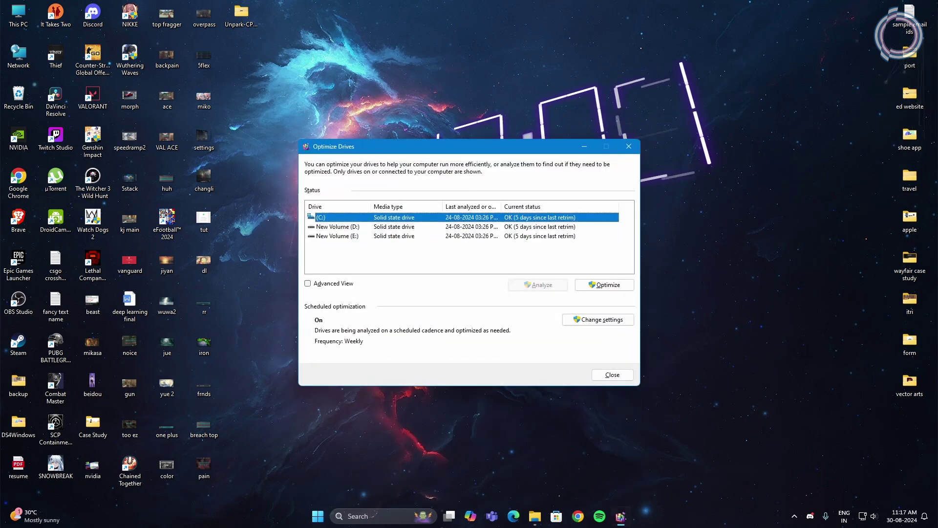
pyautogui.click(441, 263)
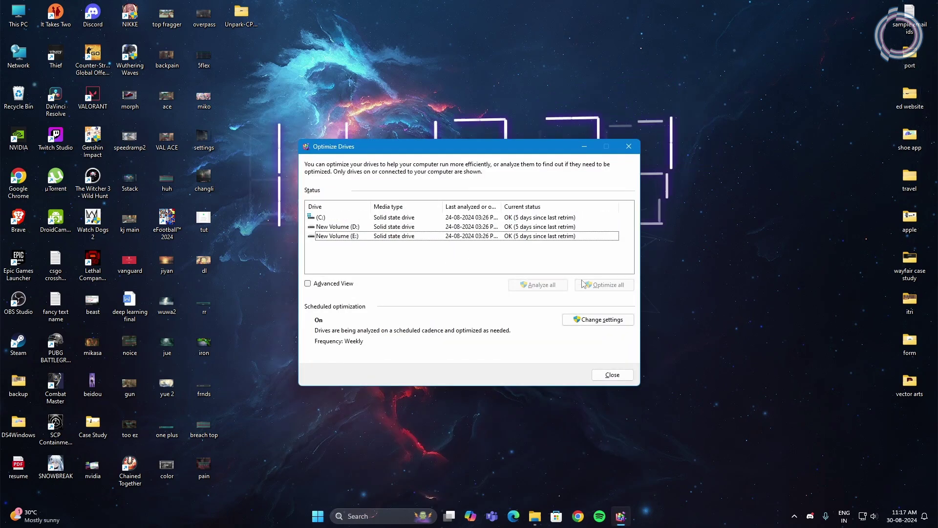
pyautogui.click(336, 226)
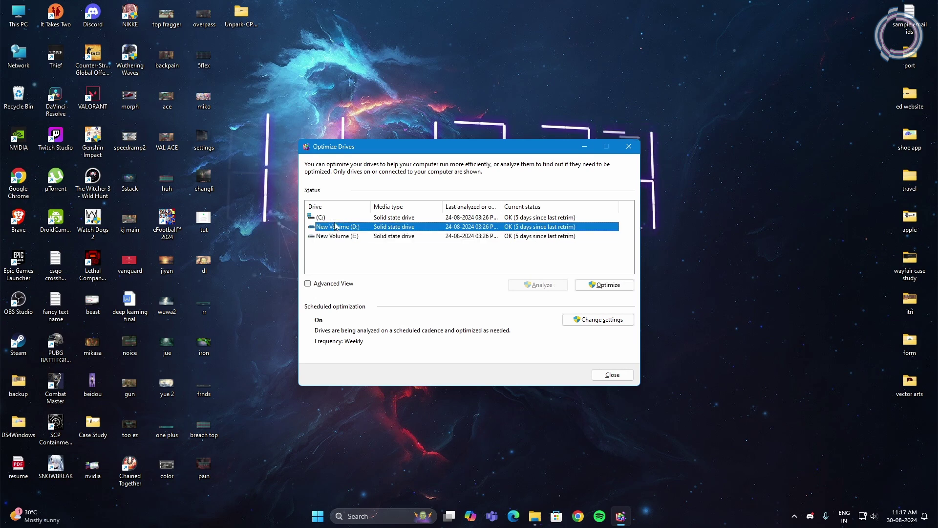
# - View the weekly optimization schedule frequency options and cancel without changes
pyautogui.click(589, 321)
pyautogui.click(416, 219)
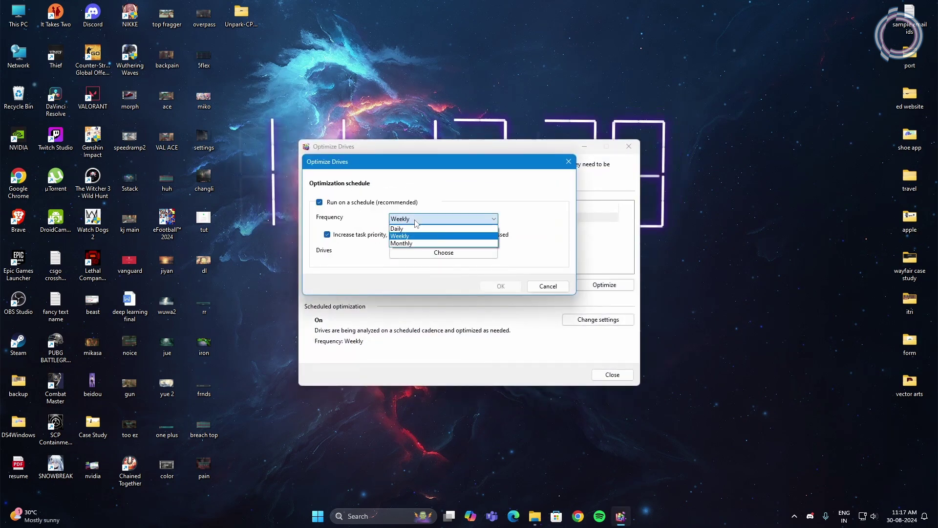
pyautogui.press('Escape')
pyautogui.press('Escape')
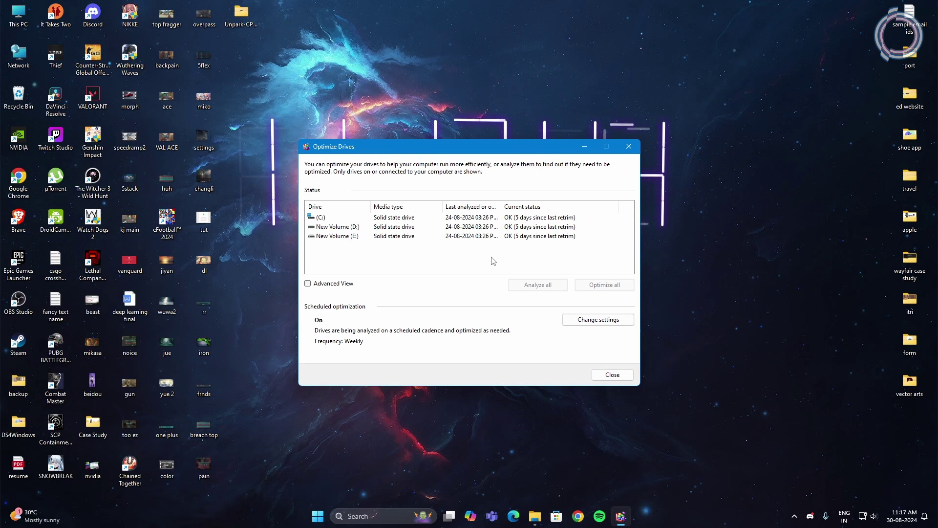
# - Show Counter-Strike 2's current and recommended graphics settings in NVIDIA App's Program Settings
pyautogui.moveTo(357, 259); pyautogui.dragTo(419, 253)
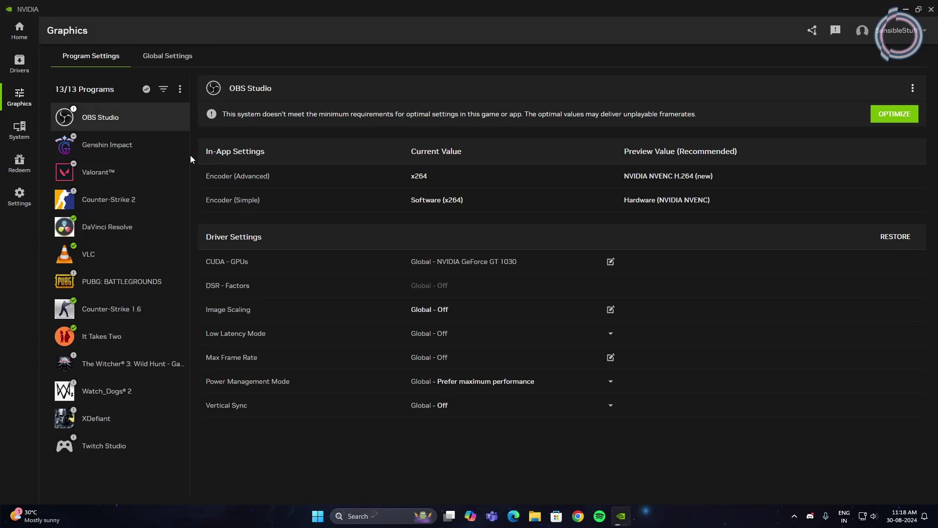
pyautogui.click(120, 197)
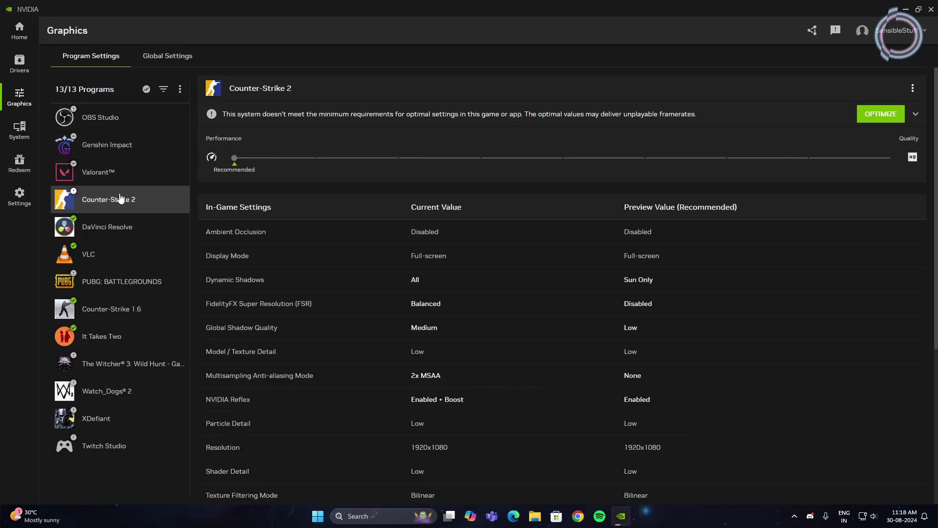